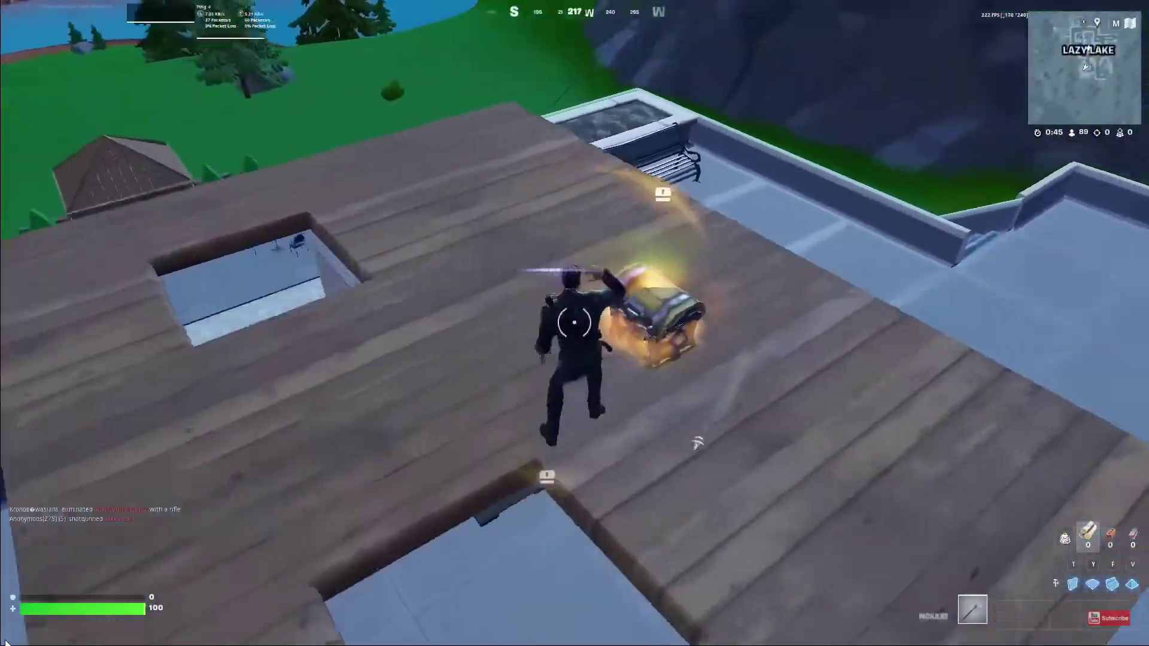
- Loot the chest on the Lazy Lake rooftop in Fortnite
key("e")
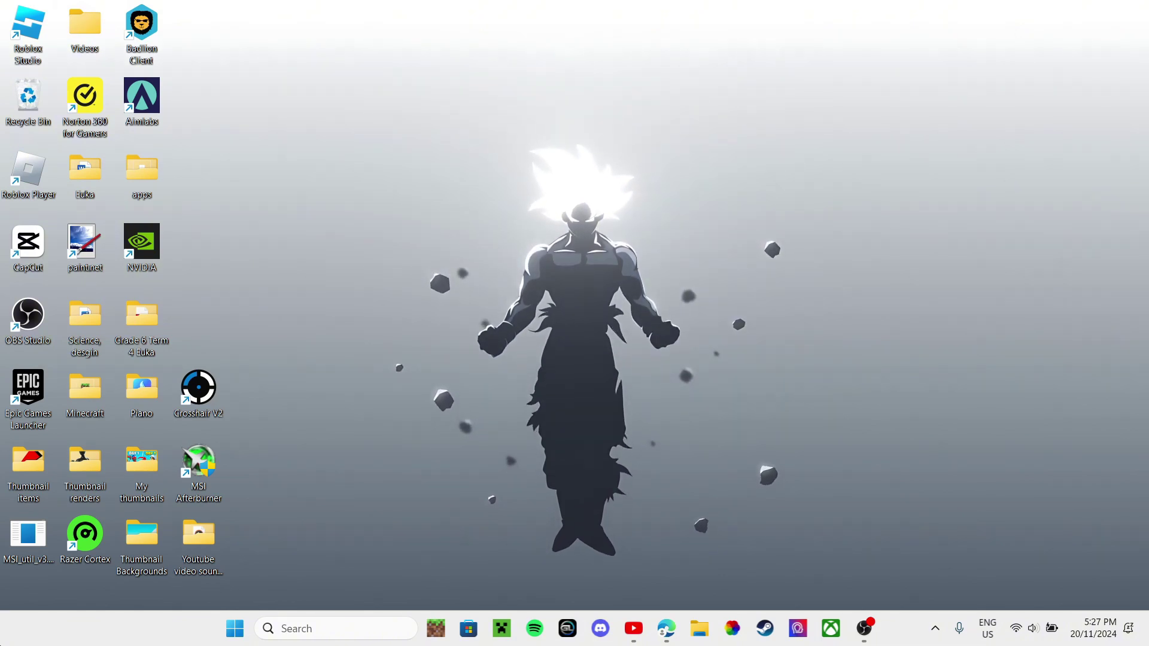
- Check the advanced display information for both displays, including the MSI G27C4, running at 144 Hz
key("super+i")
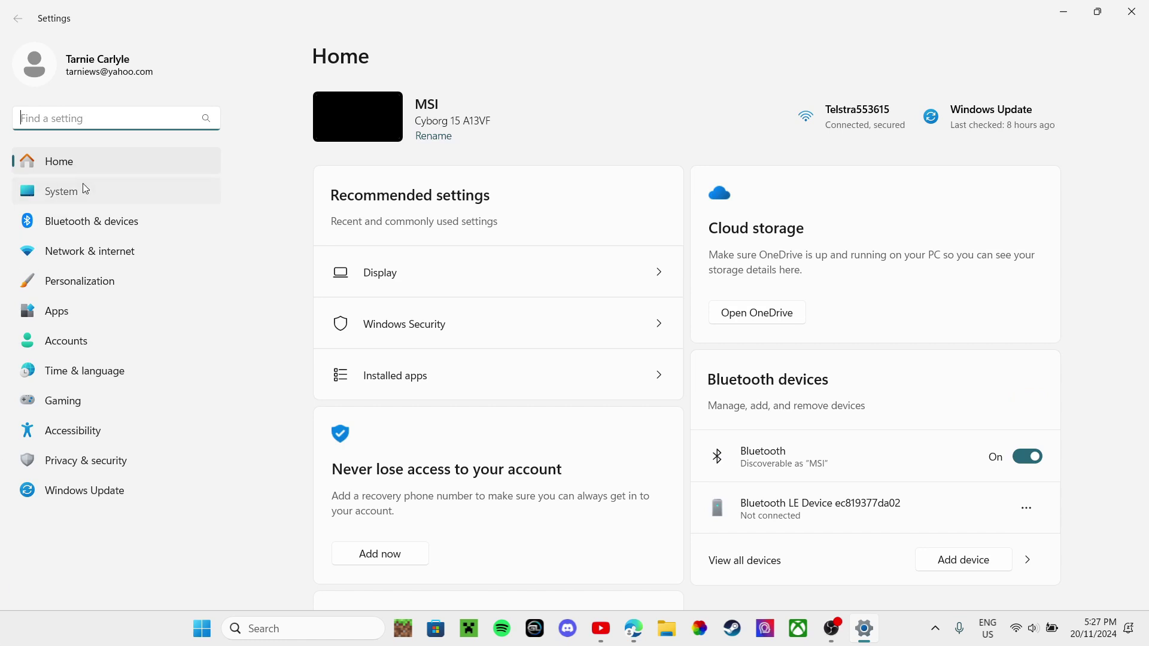
left_click(84, 188)
left_click(374, 205)
scroll(431, 323, "down", 3)
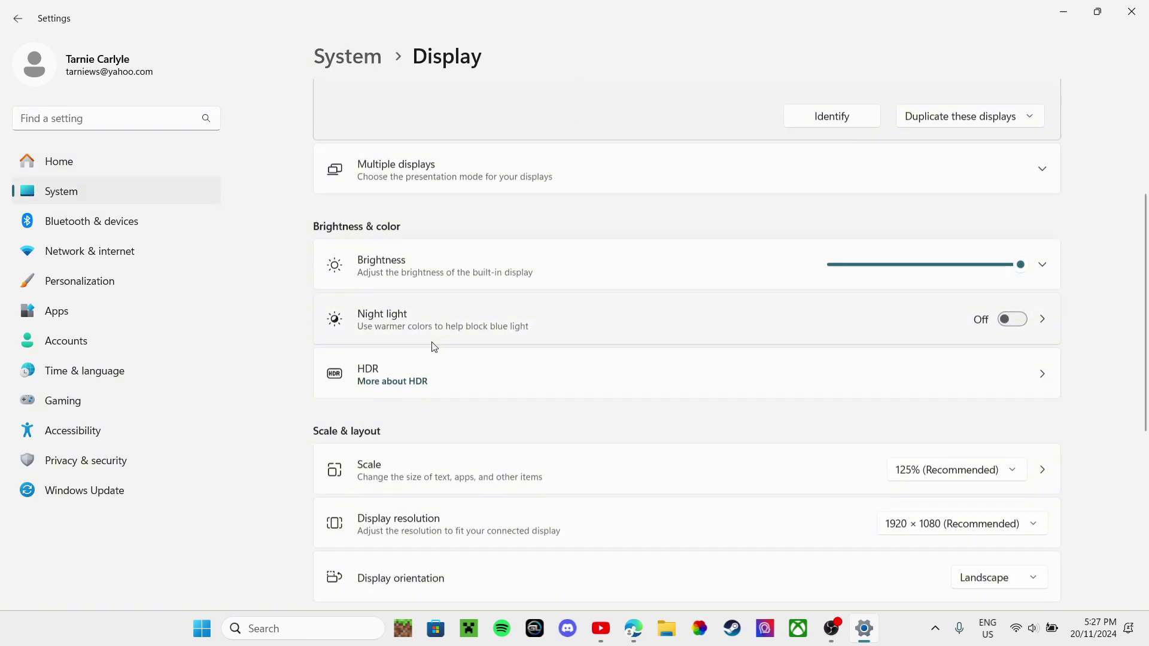
scroll(435, 347, "down", 3)
left_click(412, 576)
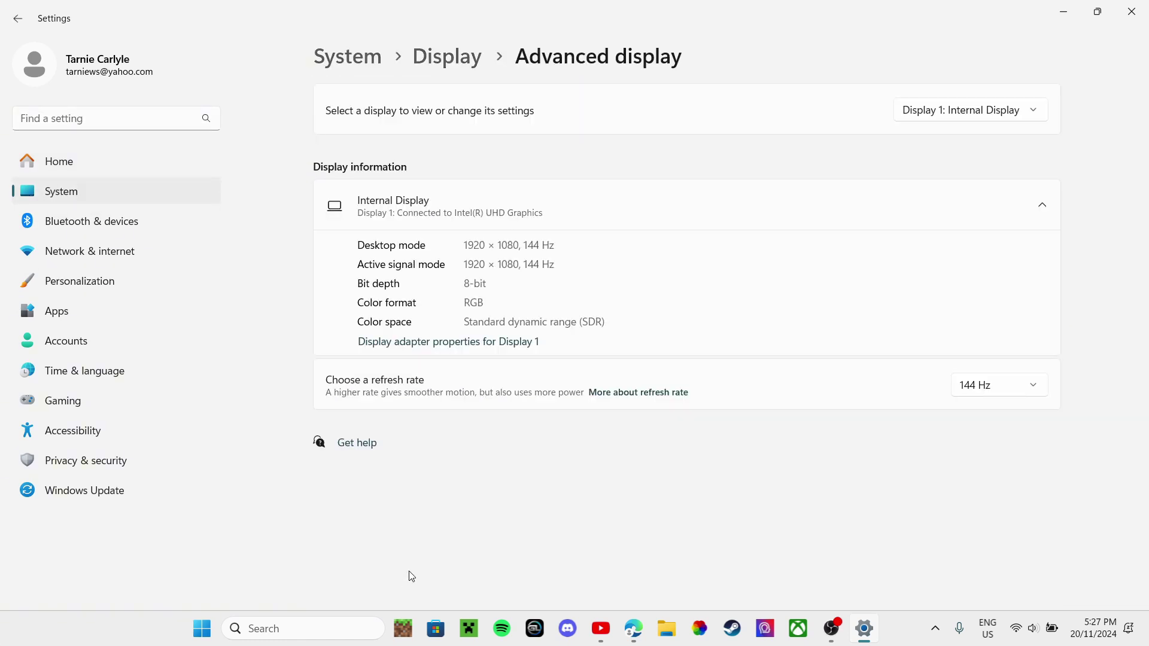
left_click(956, 108)
left_click(964, 136)
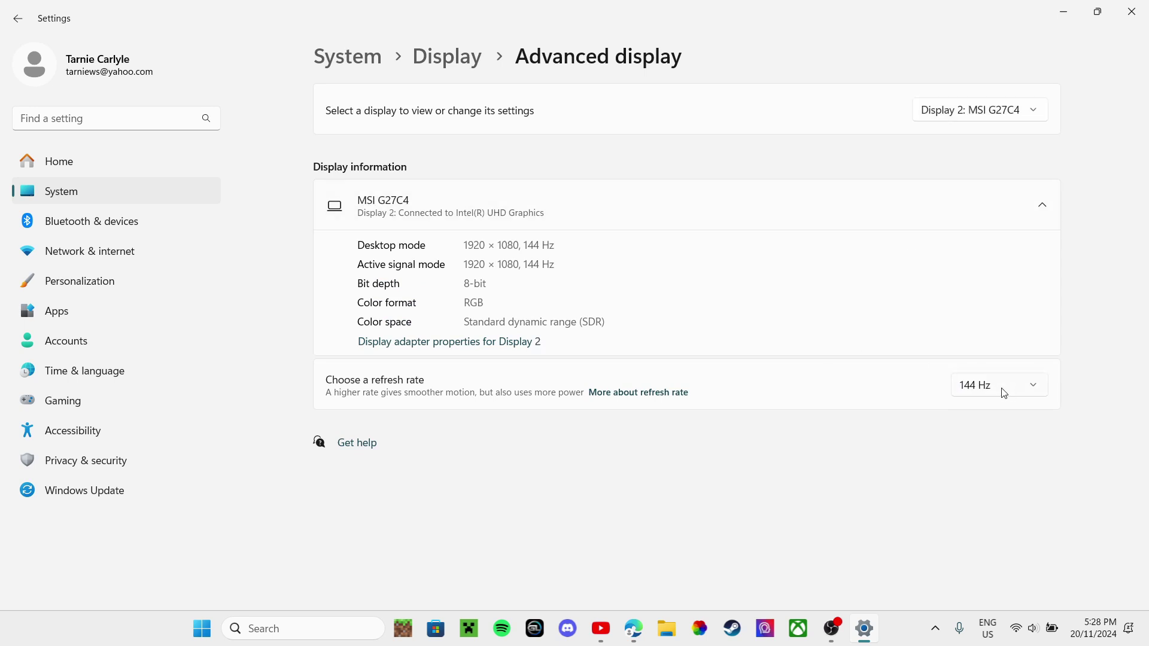
- Open Default graphics settings, with GPU scheduling and windowed-game optimizations on
left_click(449, 60)
scroll(492, 333, "down", 3)
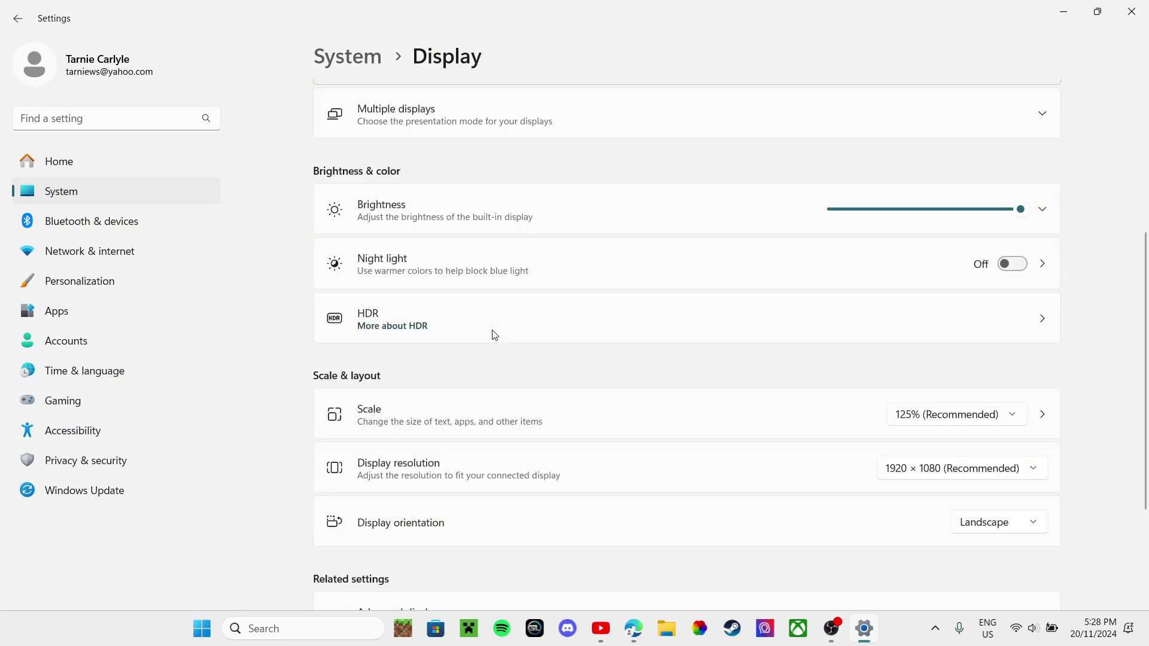
scroll(484, 346, "down", 2)
left_click(384, 526)
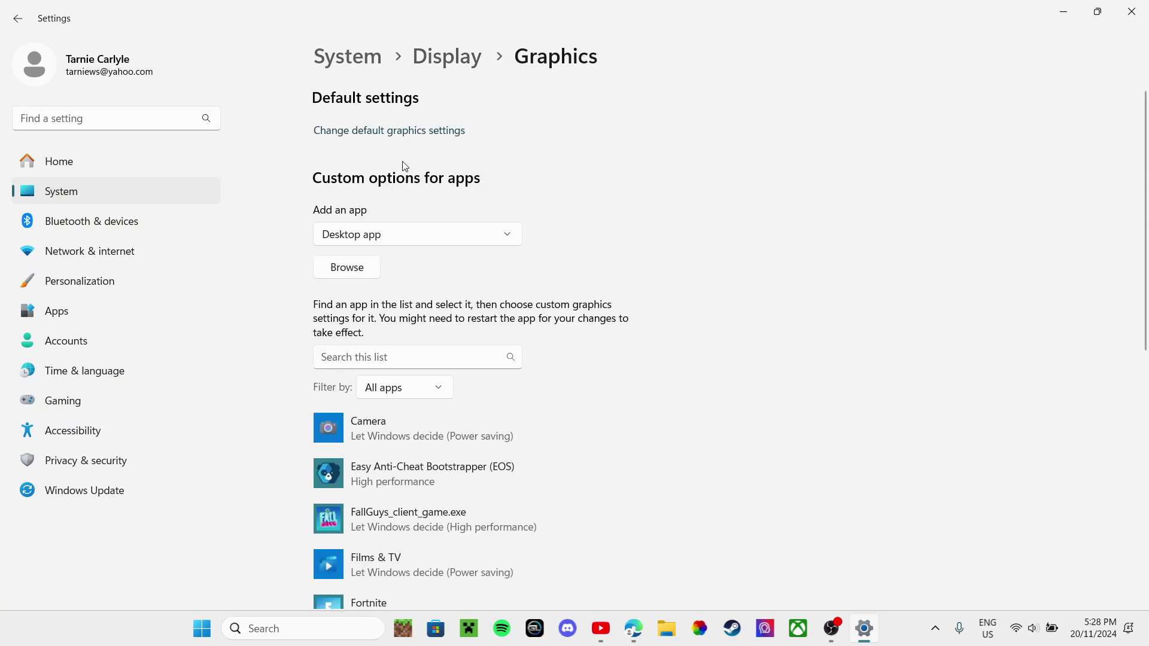
left_click(388, 133)
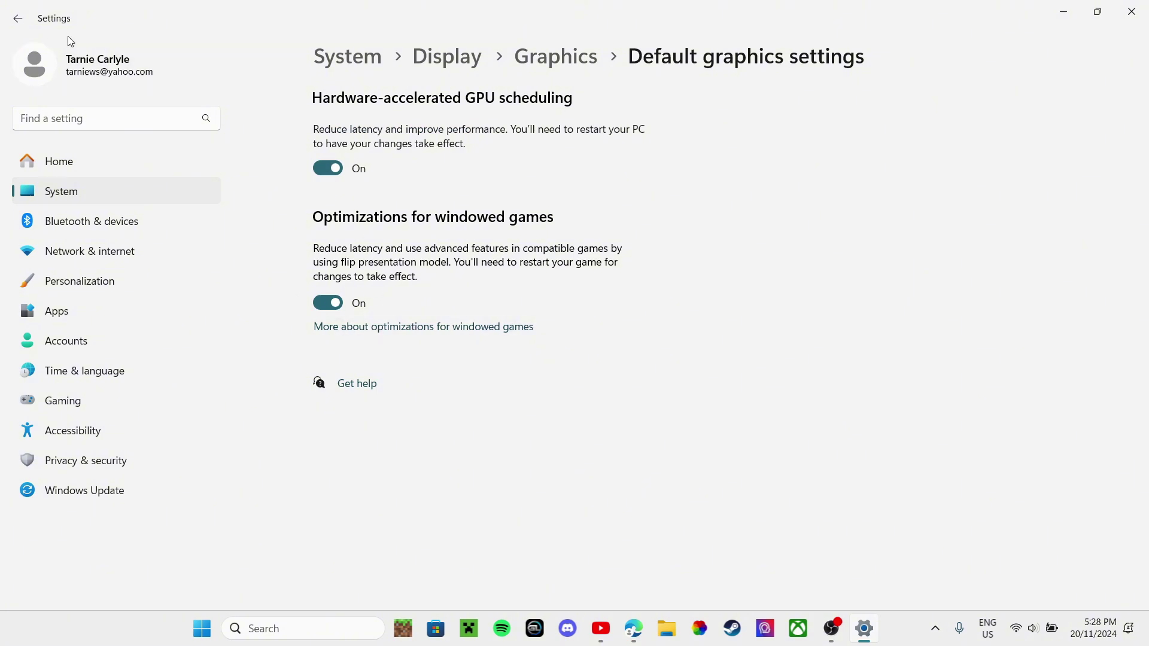
- Browse to C:\Program Files\Epic Games\Fortnite\FortniteGame\Binaries\Win64 to add a graphics app
left_click(18, 19)
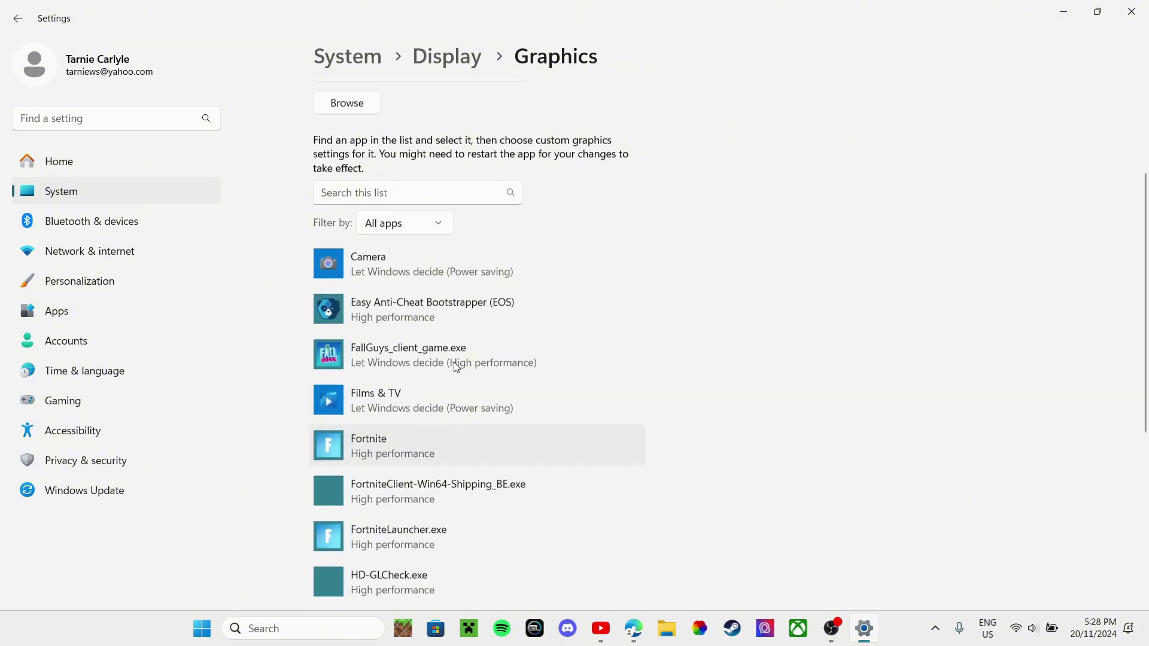
left_click(352, 269)
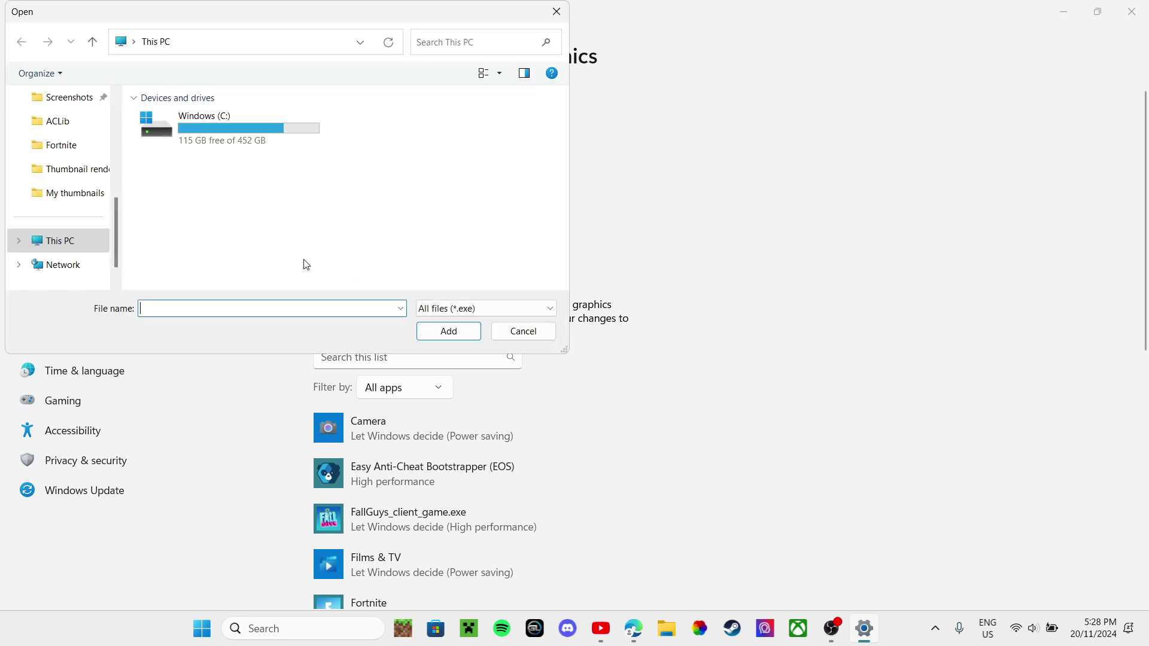
double_click(203, 128)
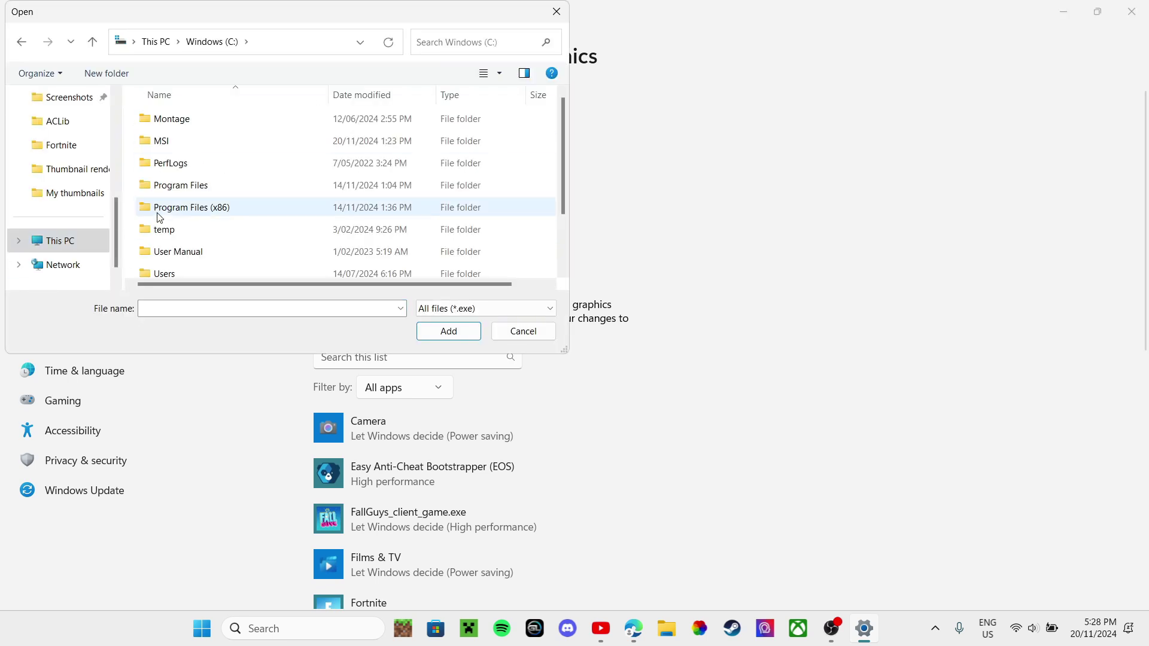
double_click(192, 186)
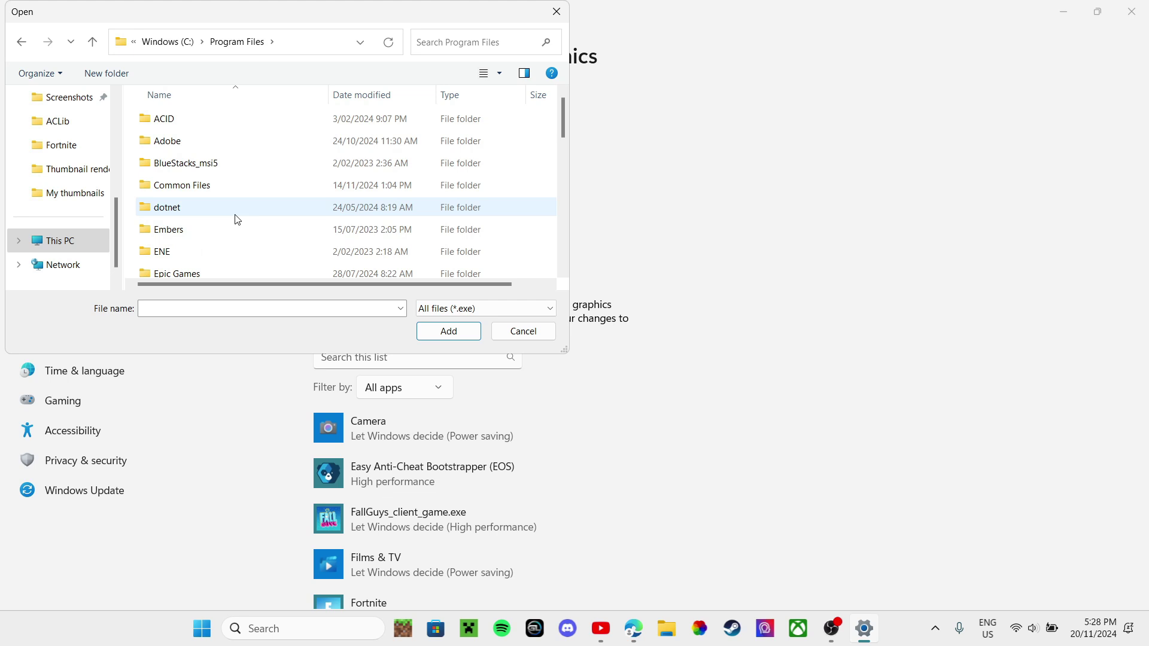
scroll(198, 224, "down", 1)
double_click(178, 225)
double_click(198, 165)
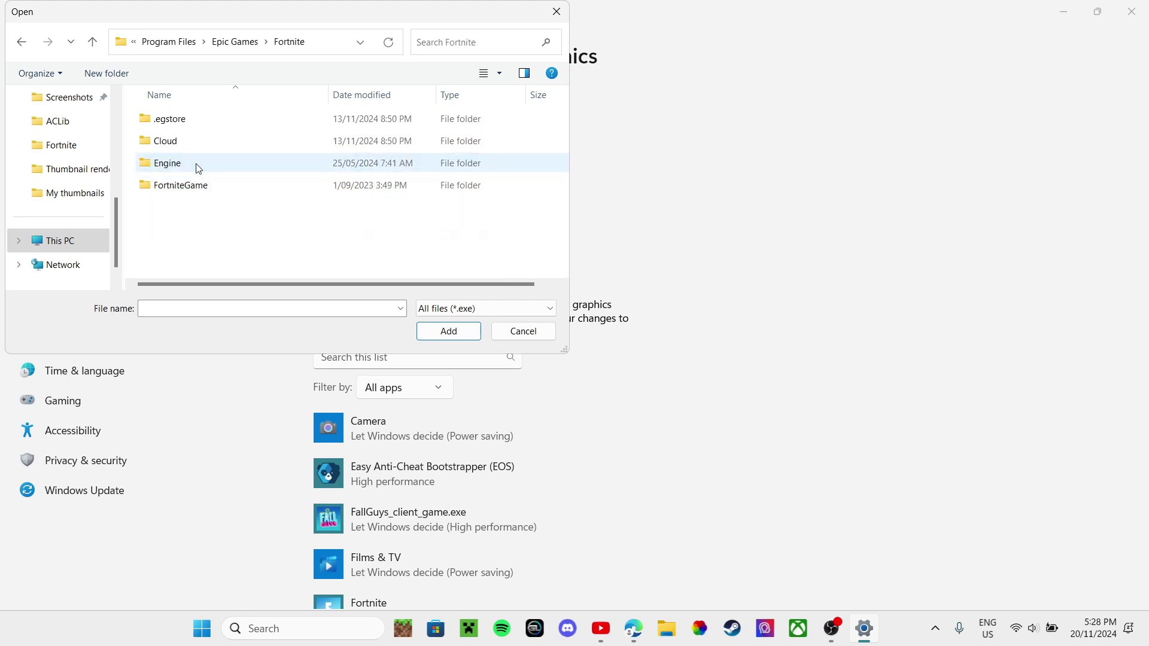
double_click(184, 185)
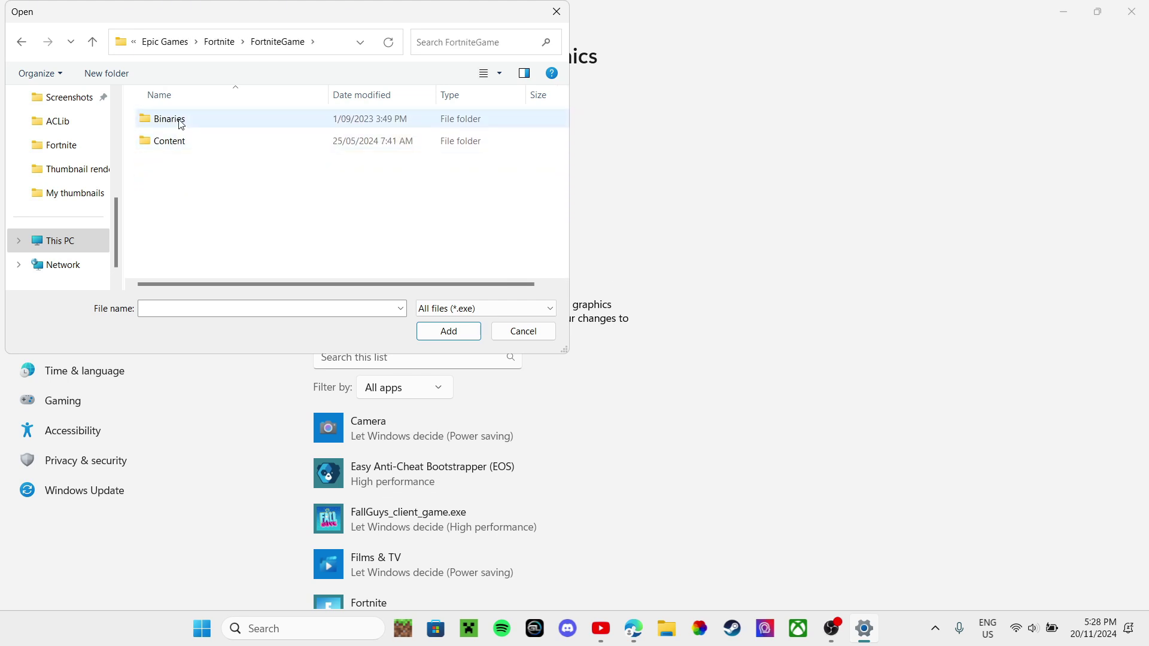
double_click(181, 121)
double_click(185, 142)
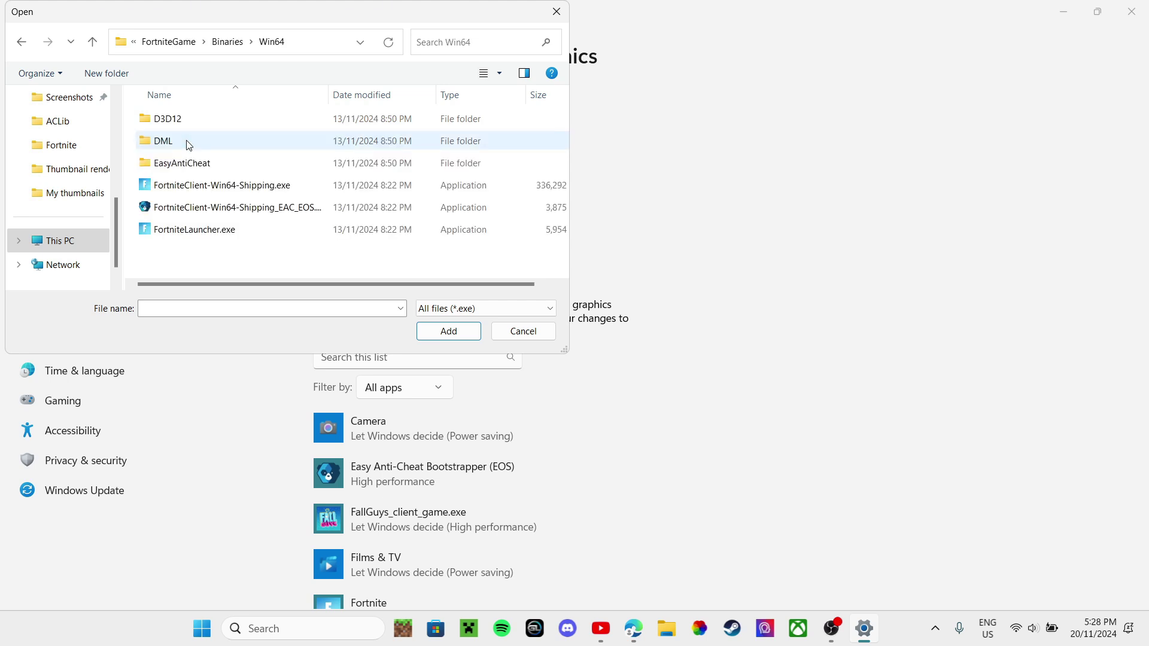
- Add FortniteClient-Win64-Shipping.exe to the graphics list, set to High performance
left_click(234, 185)
left_click(449, 331)
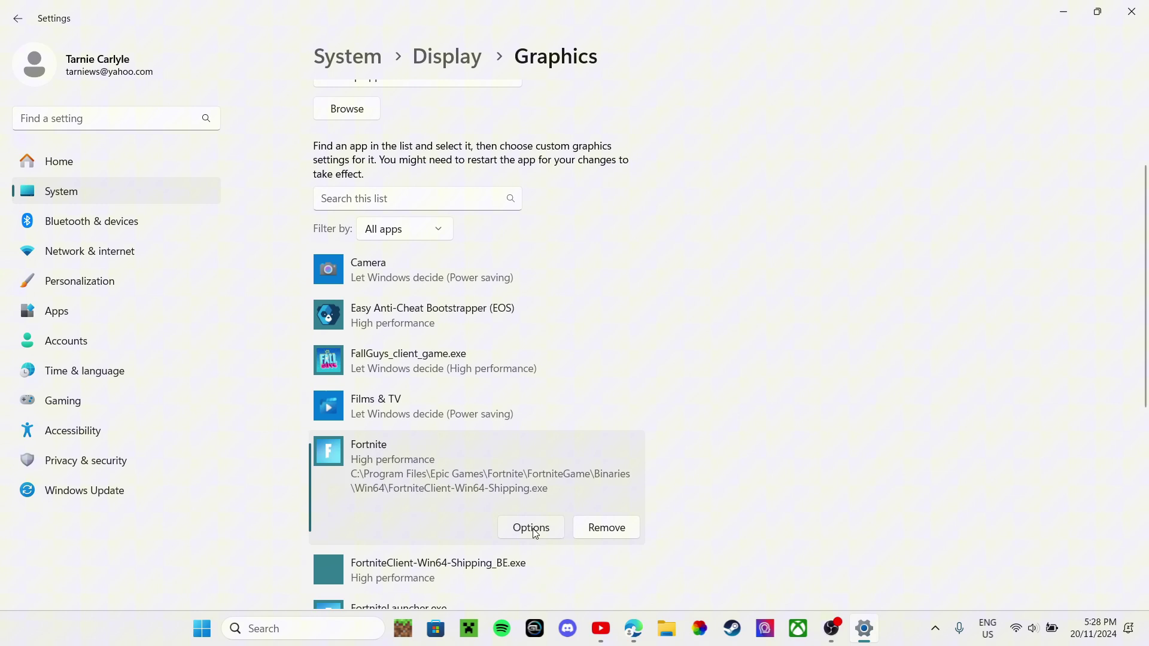
left_click(532, 529)
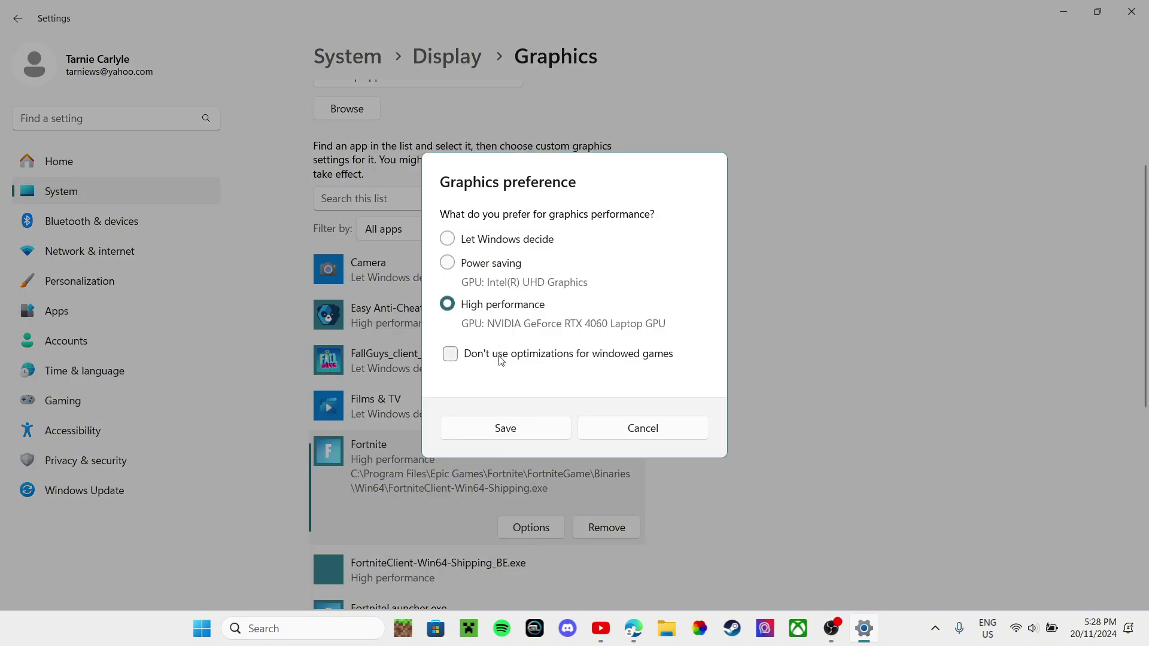
left_click(505, 429)
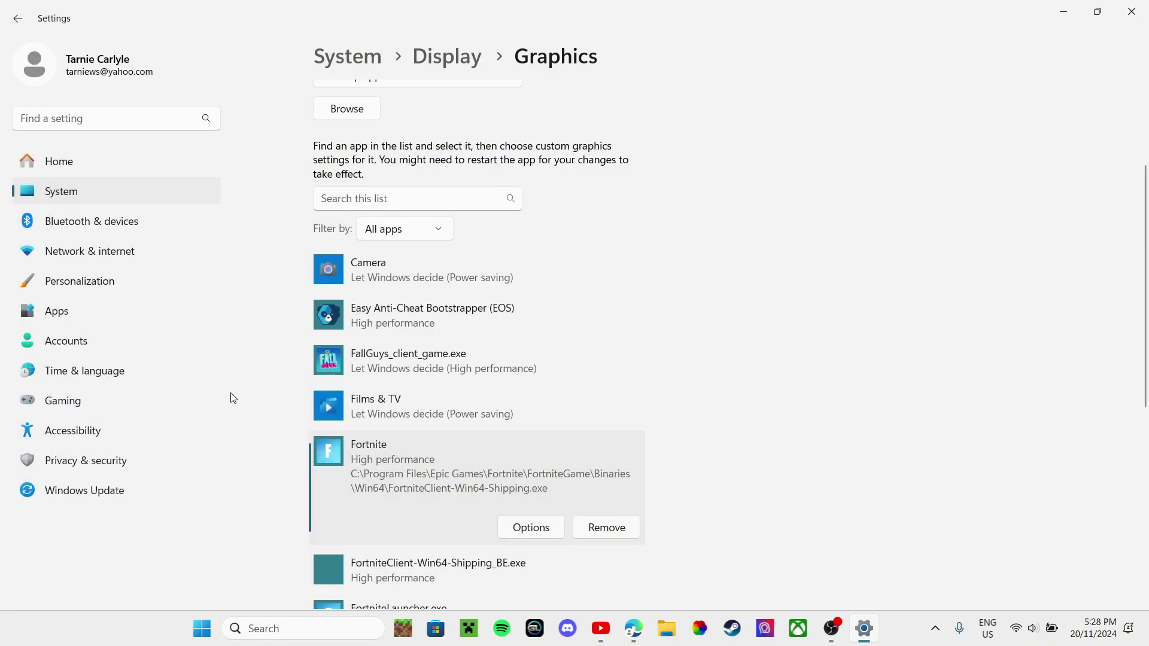
- Scroll the Installed apps list of 94 apps, sorted by size, down to the smallest entries
left_click(71, 308)
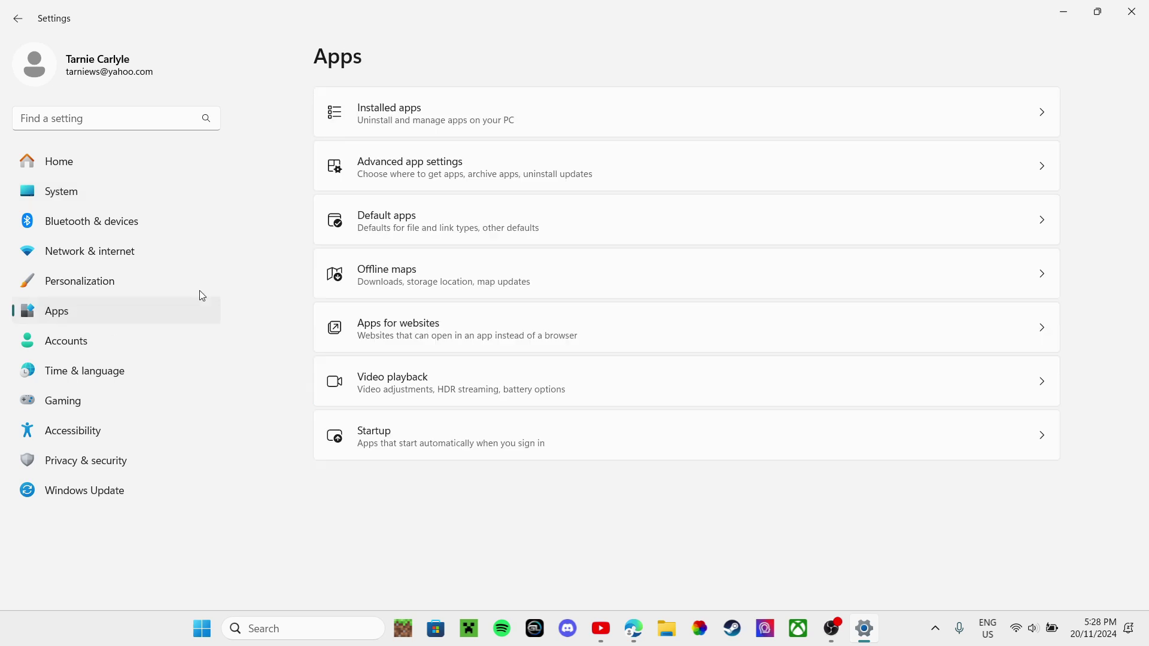
left_click(429, 106)
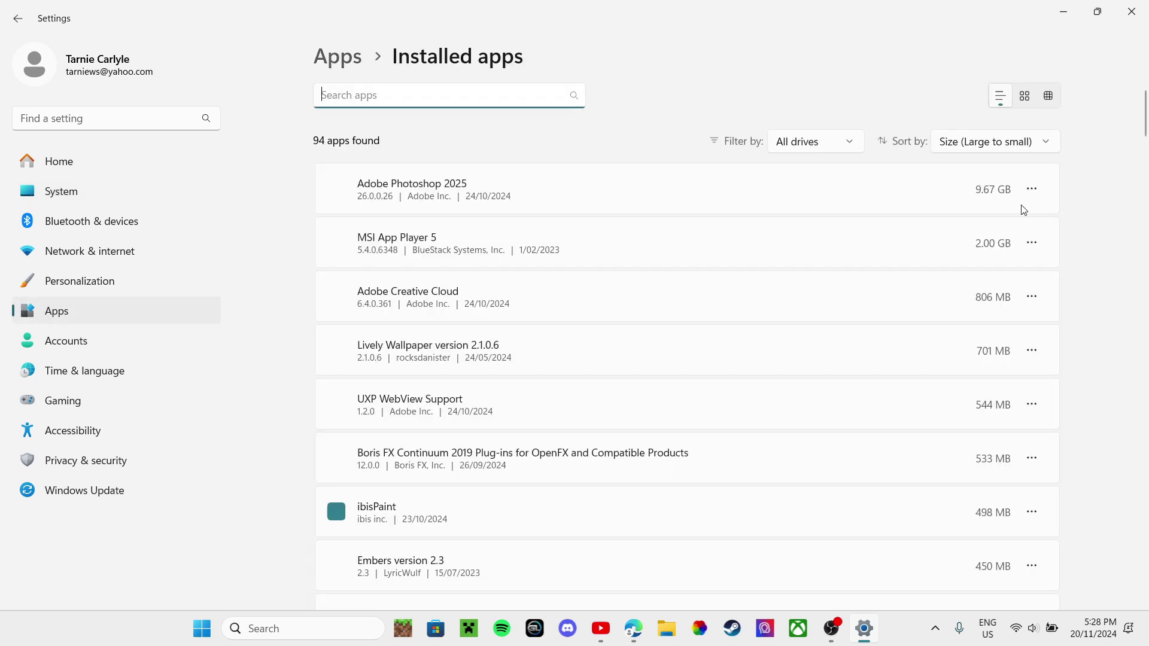
scroll(922, 231, "down", 3)
scroll(917, 235, "down", 3)
scroll(851, 264, "down", 3)
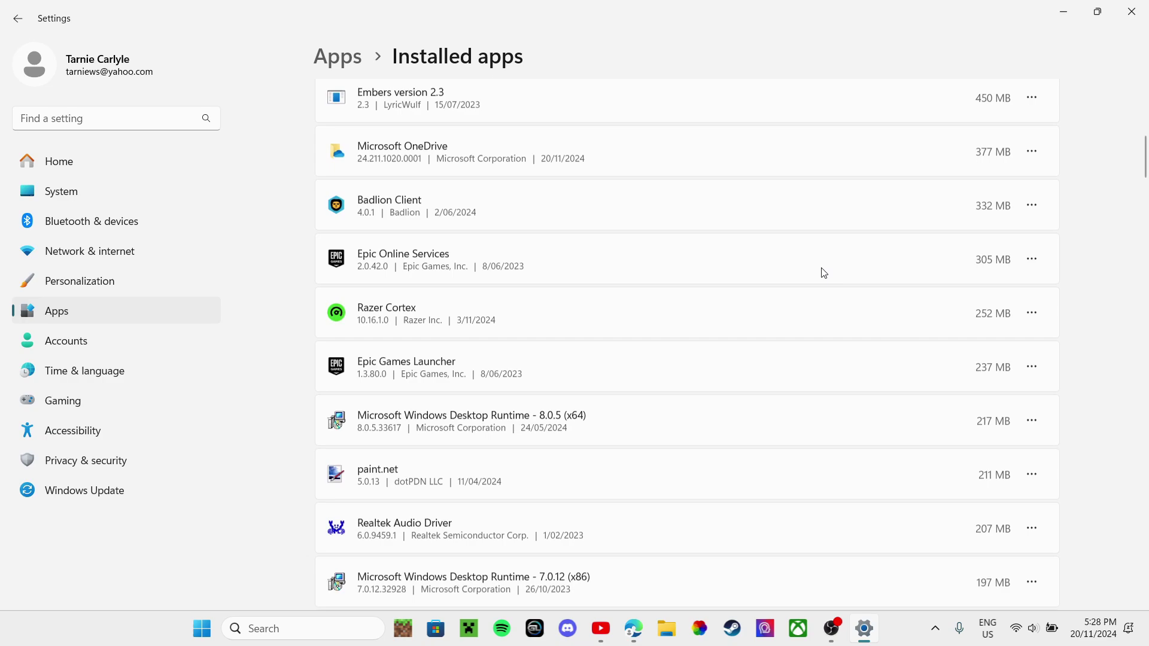
scroll(820, 271, "down", 3)
scroll(803, 282, "down", 3)
scroll(768, 283, "down", 2)
scroll(751, 282, "down", 3)
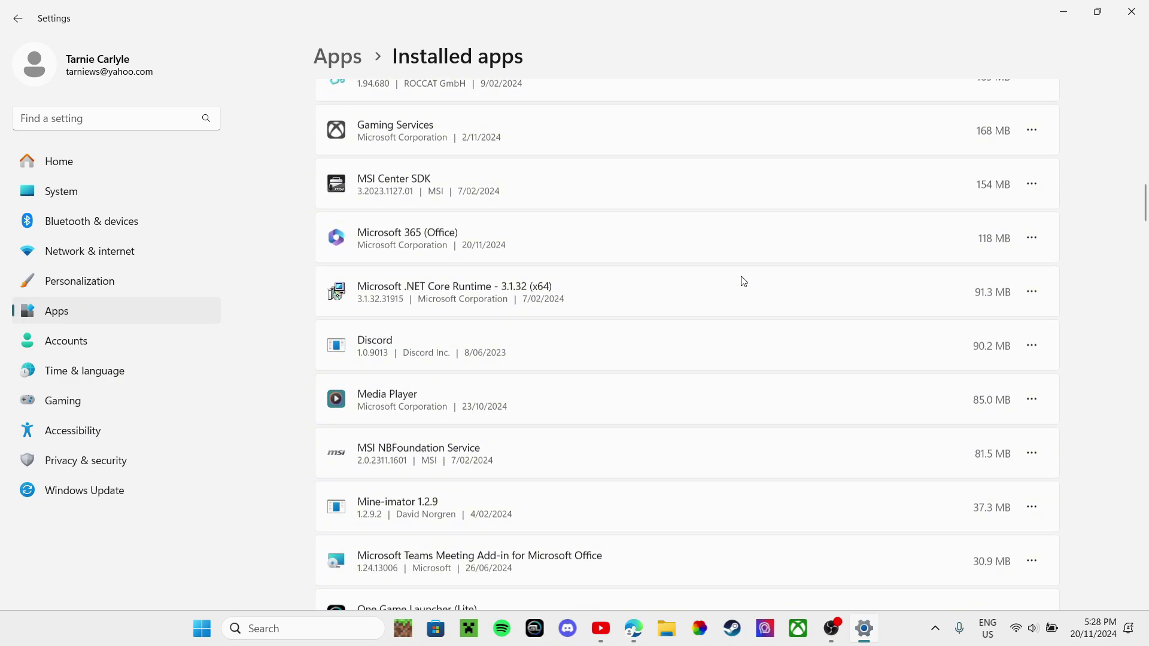
scroll(741, 282, "down", 4)
scroll(734, 279, "down", 5)
scroll(723, 292, "down", 5)
scroll(770, 401, "down", 5)
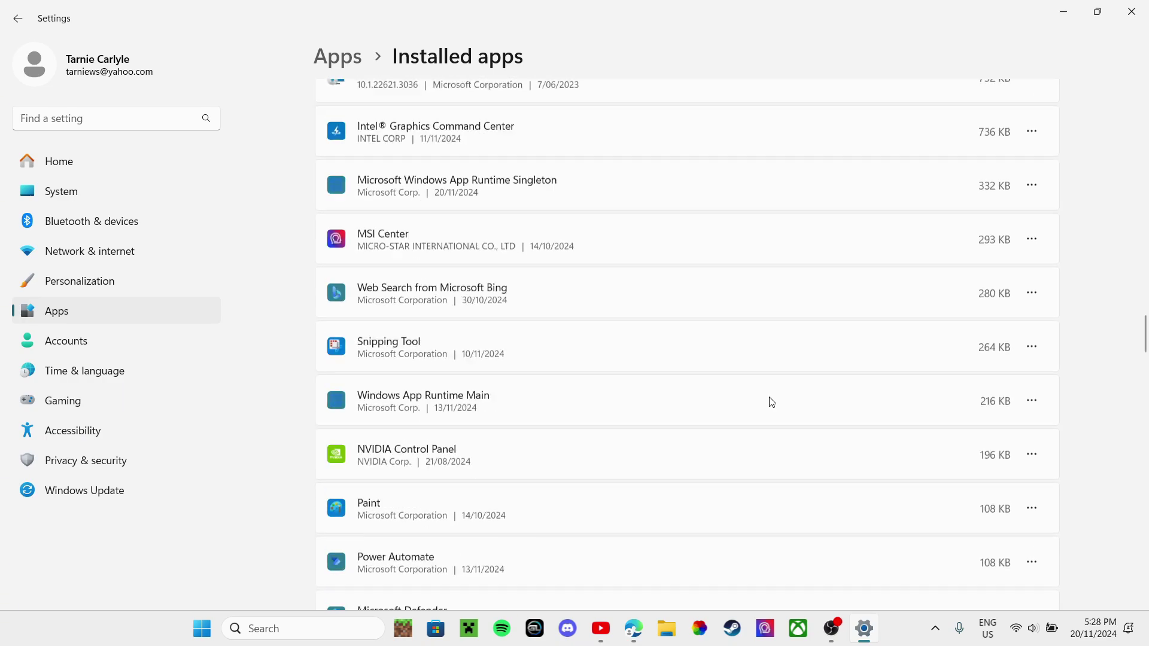
scroll(877, 403, "down", 5)
scroll(944, 414, "down", 1)
scroll(778, 389, "down", 2)
scroll(600, 365, "down", 3)
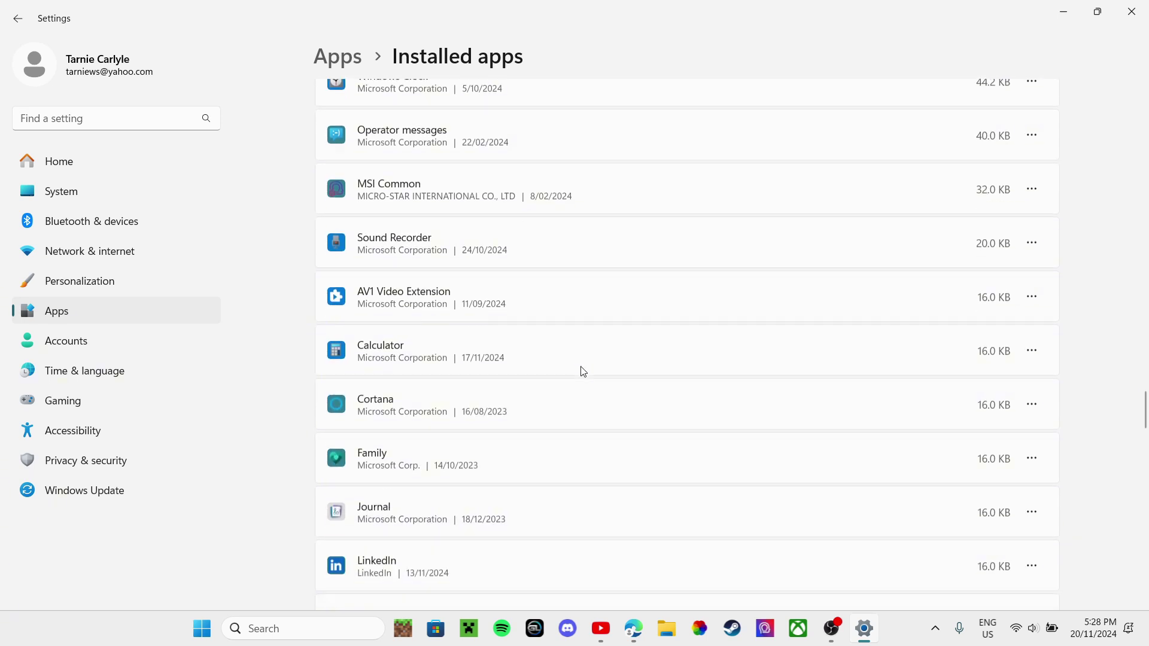
scroll(580, 372, "down", 5)
scroll(549, 359, "down", 4)
scroll(507, 352, "down", 3)
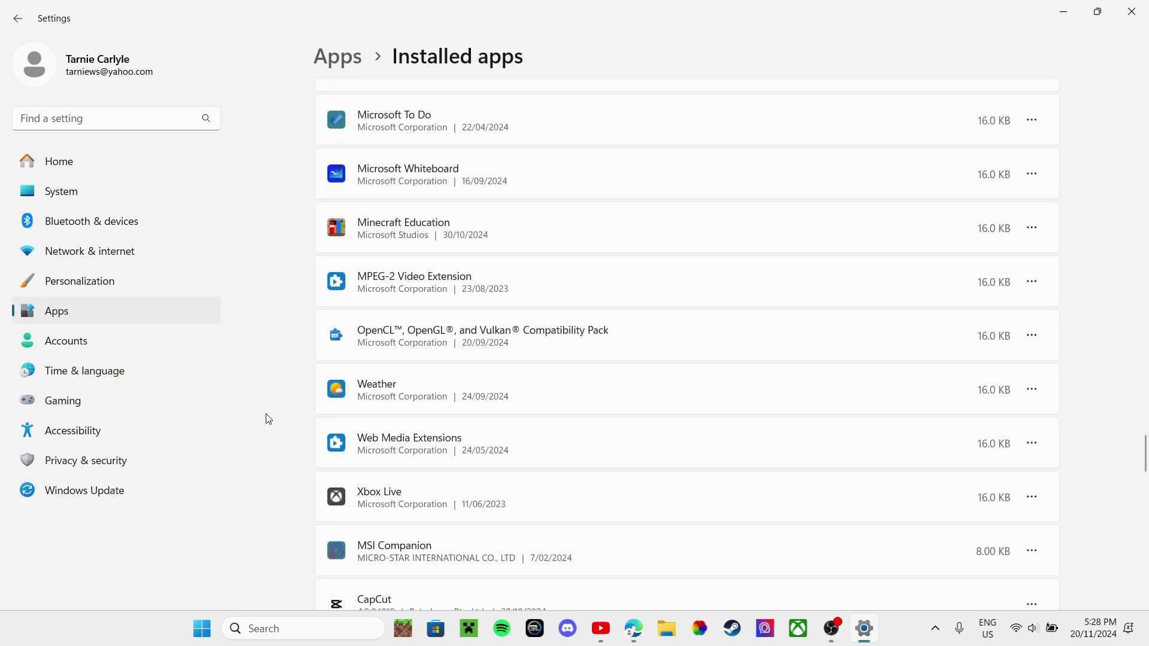
- Confirm Game Mode is on in Gaming settings and start a Windows Update check
left_click(74, 407)
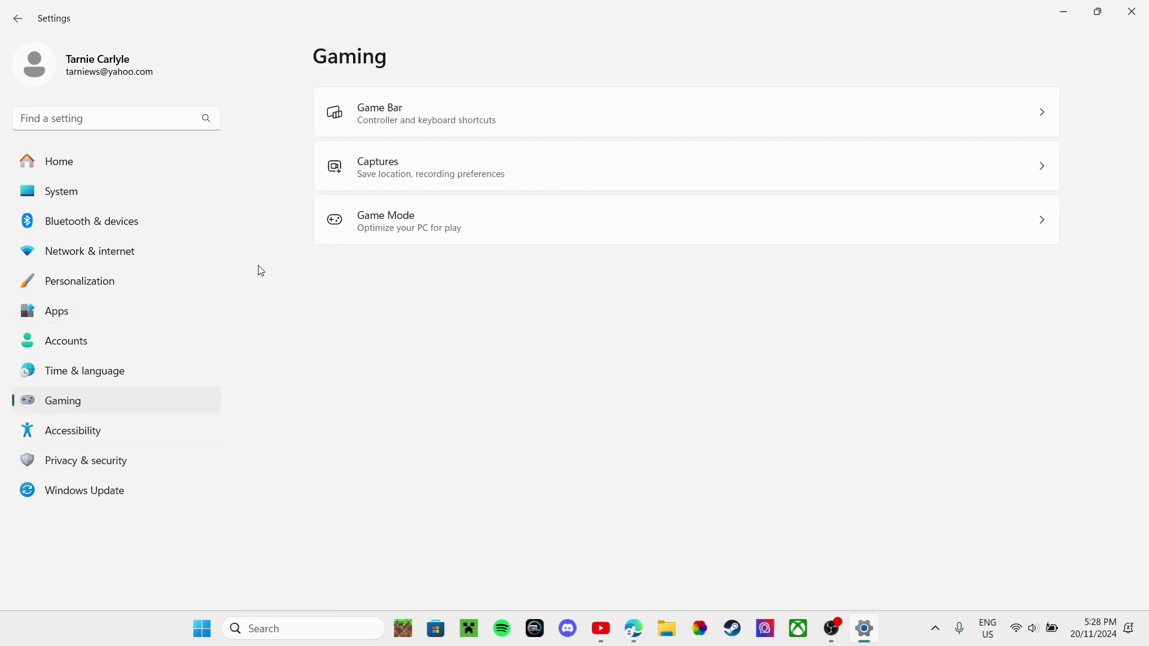
left_click(375, 116)
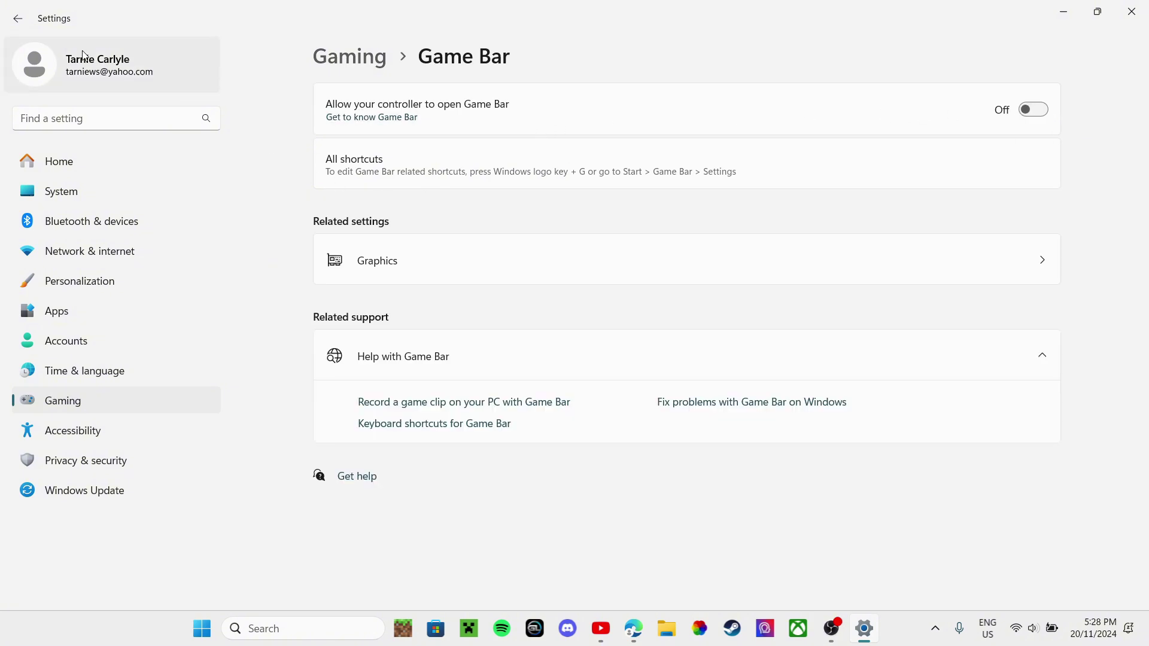
left_click(17, 18)
left_click(424, 222)
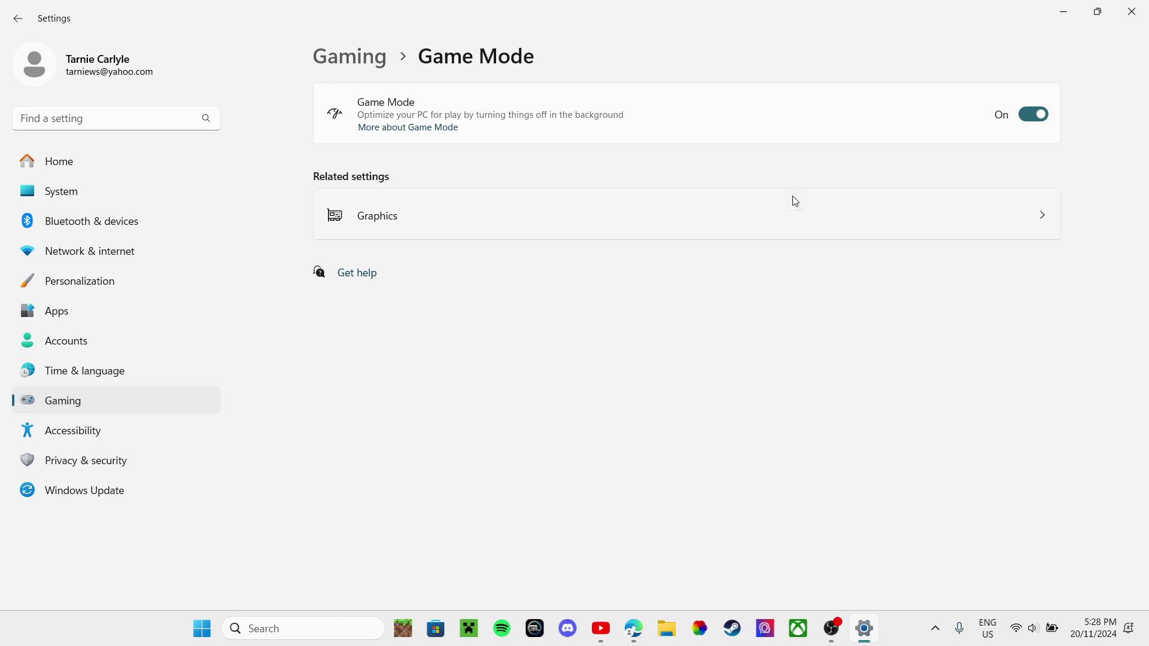
left_click(82, 498)
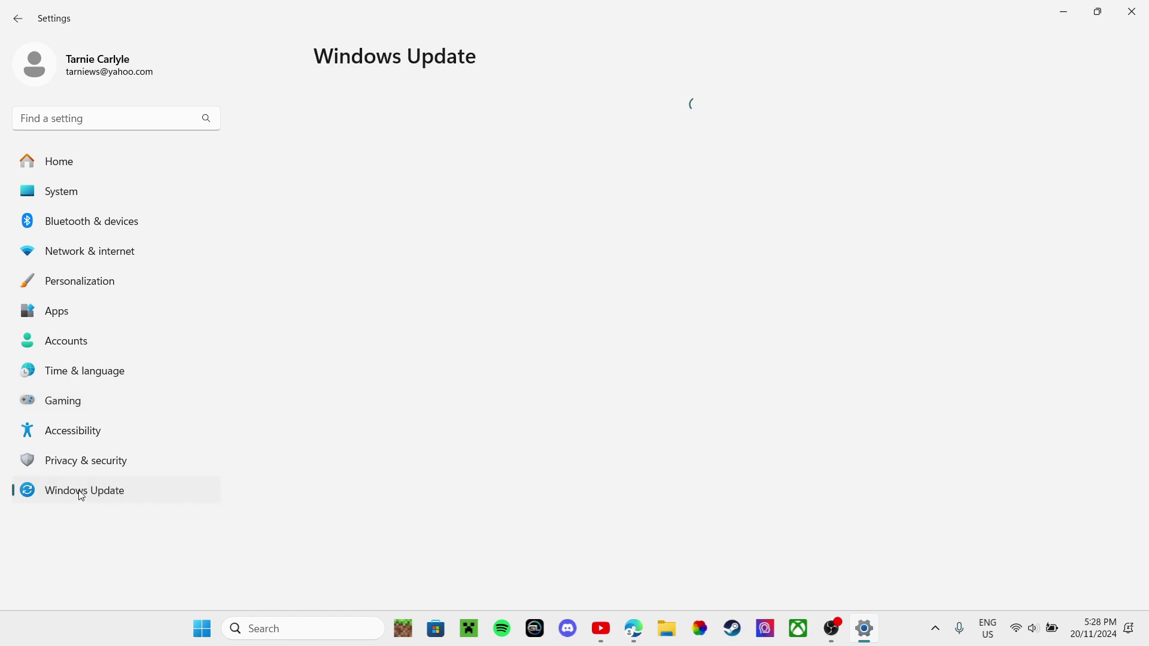
left_click(1007, 128)
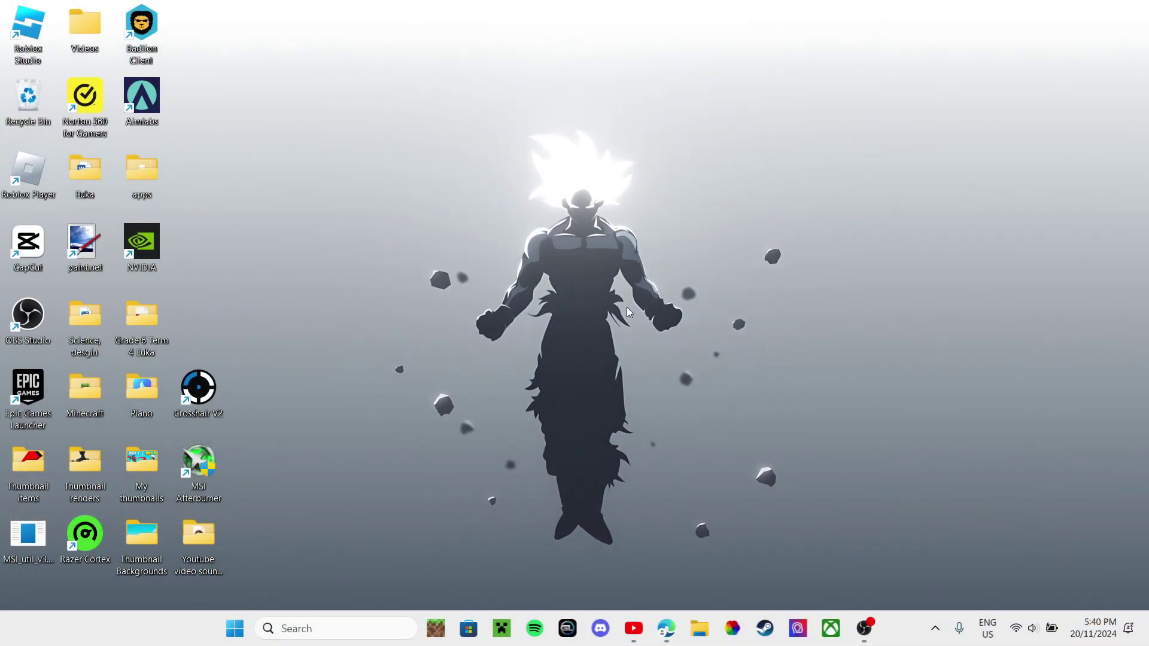
- Open NVIDIA Control Panel from the desktop menu, leaving 'Use the advanced 3D image settings' selected
right_click(627, 304)
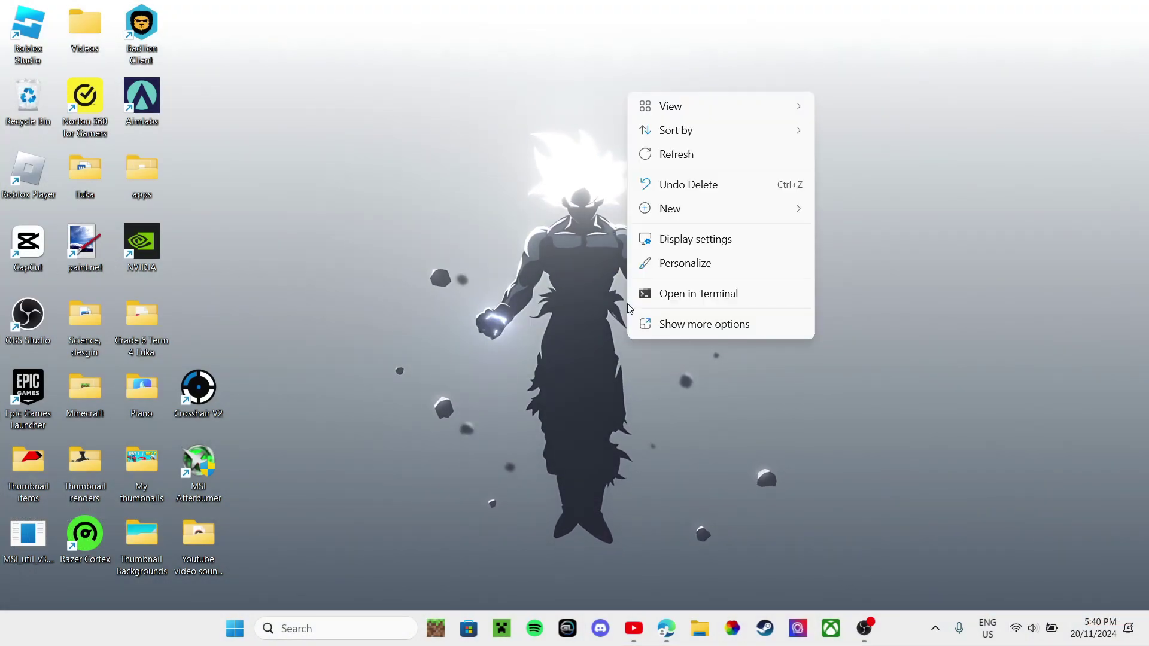
left_click(646, 323)
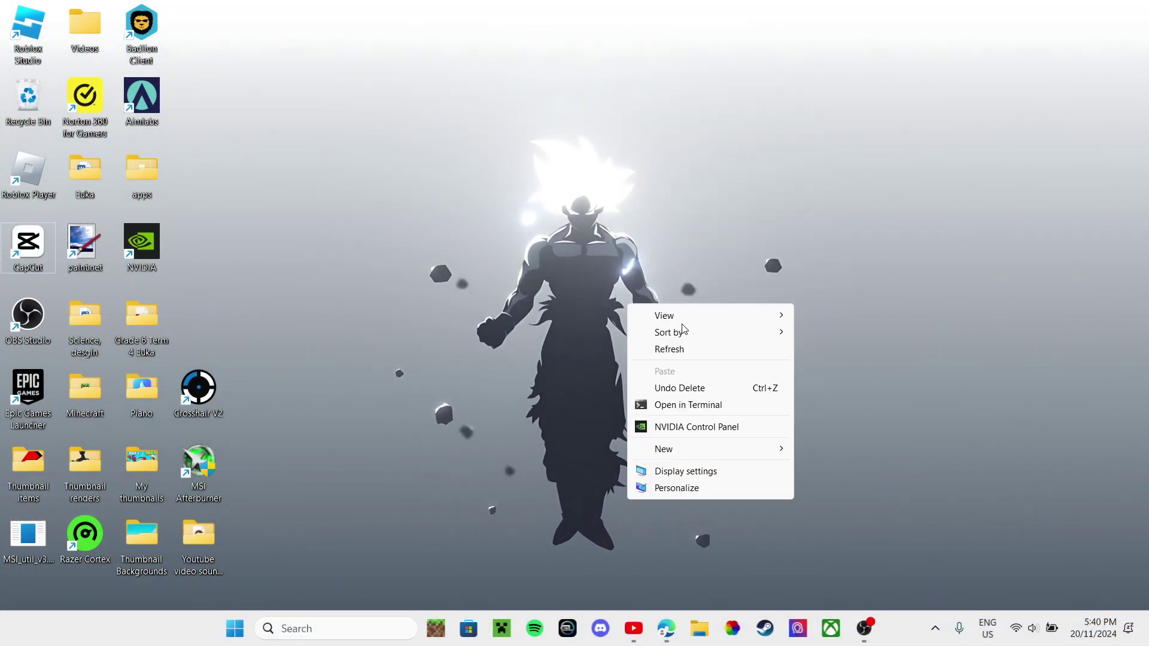
left_click(698, 428)
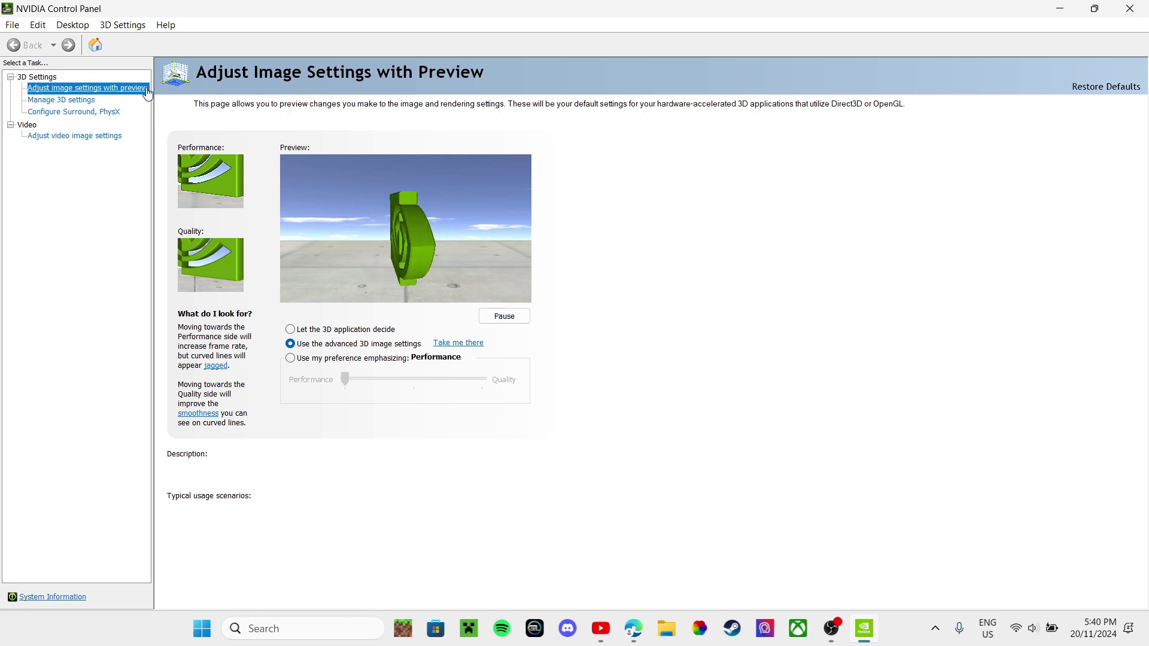
left_click(290, 358)
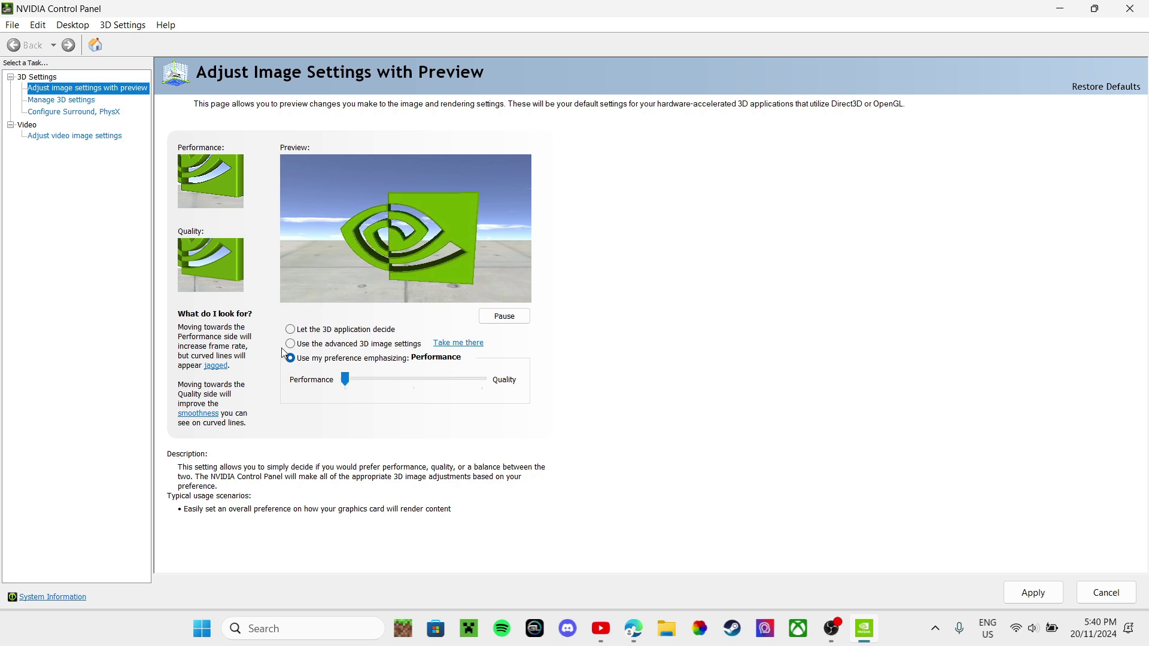
left_click(292, 345)
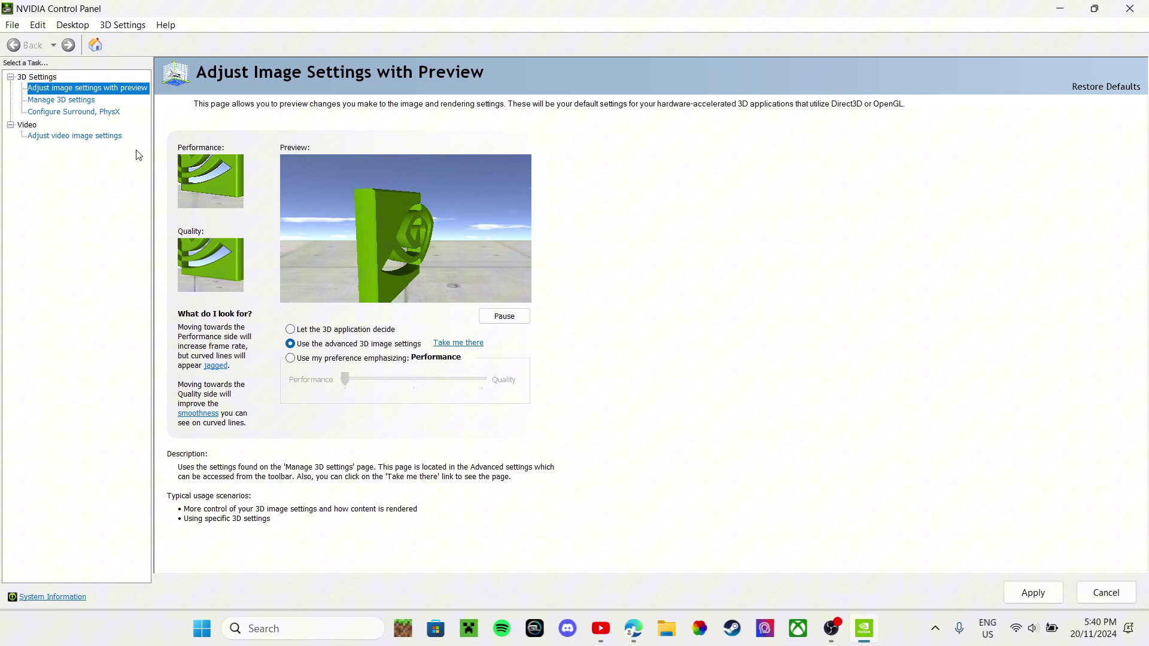
- In Manage 3D settings, keep High-performance NVIDIA processor preferred and review the global features
left_click(70, 101)
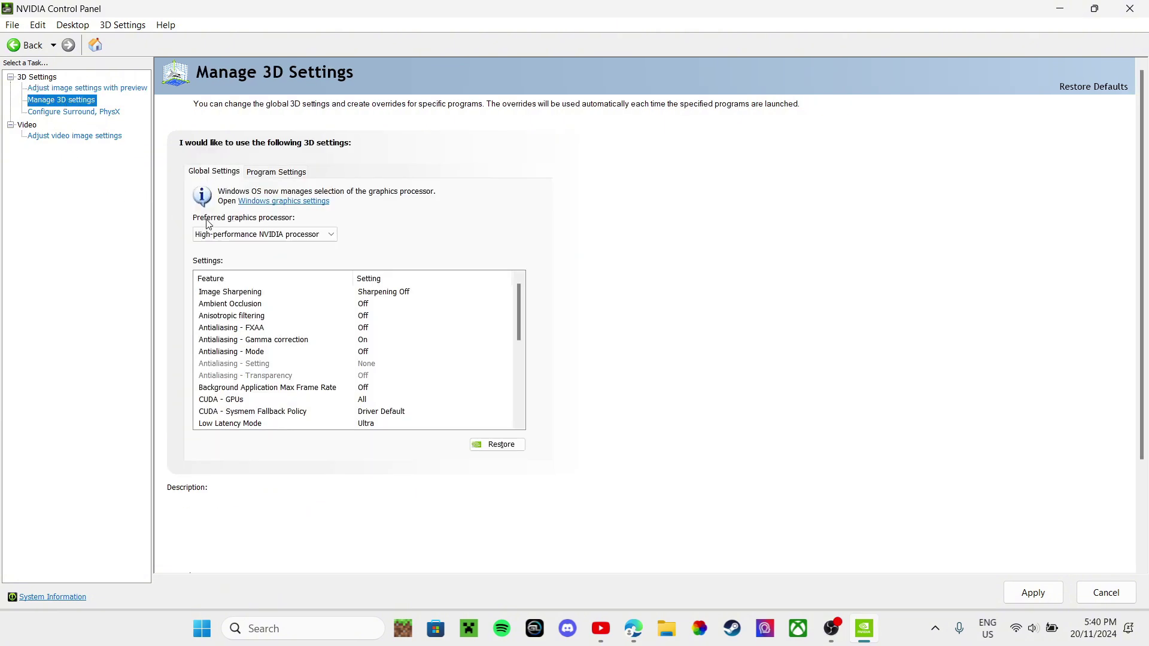
left_click(324, 234)
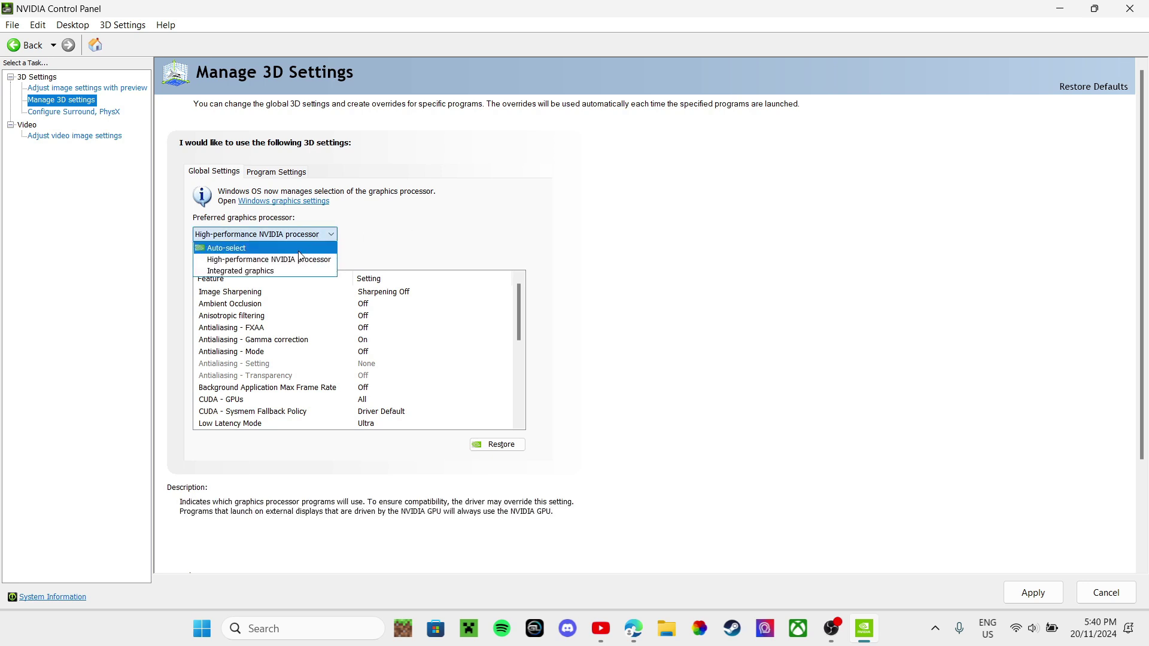
left_click(258, 260)
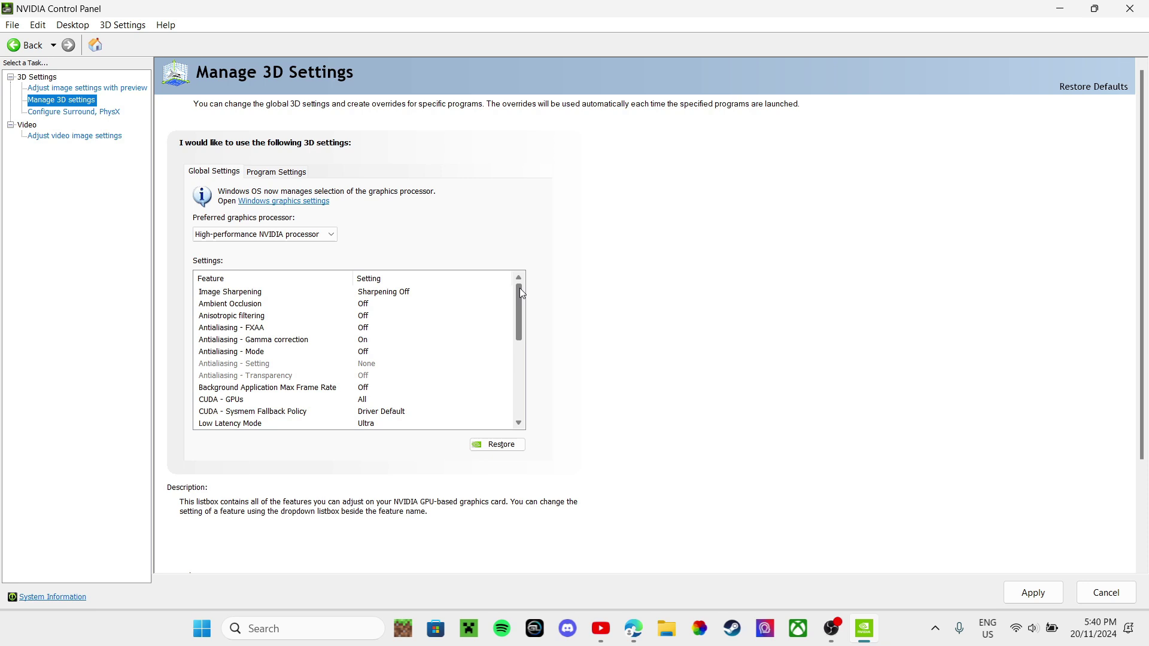
left_click_drag(519, 288, 524, 380)
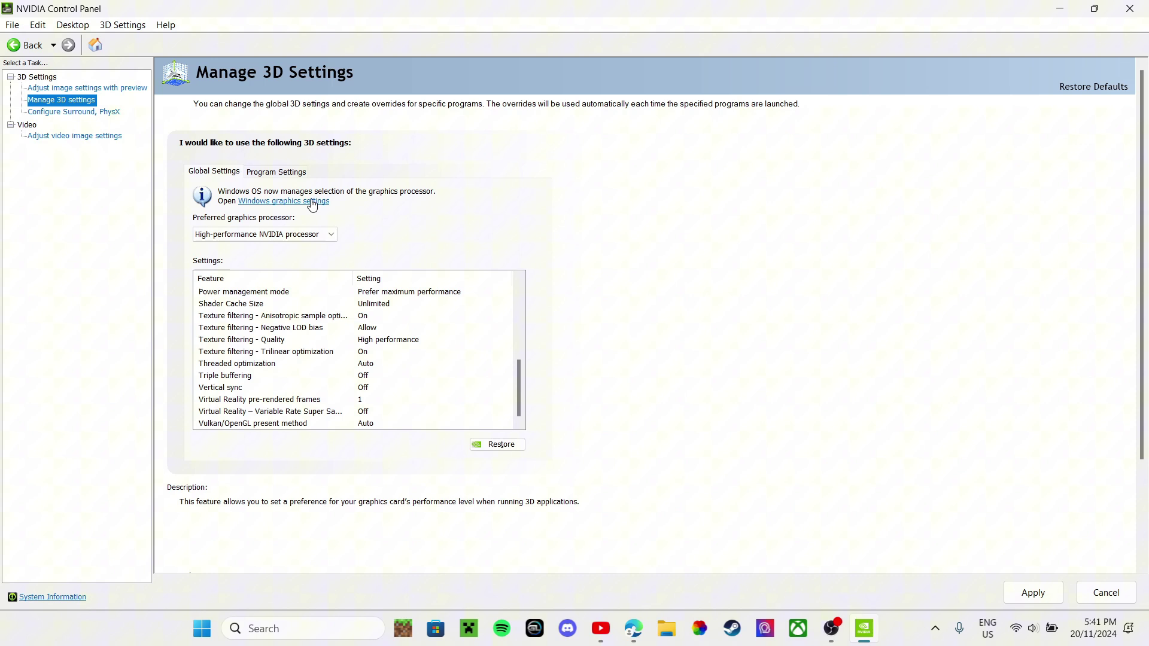
- Select Fortnite under Program Settings, adding nothing, and keep its processor on the global setting
left_click(276, 173)
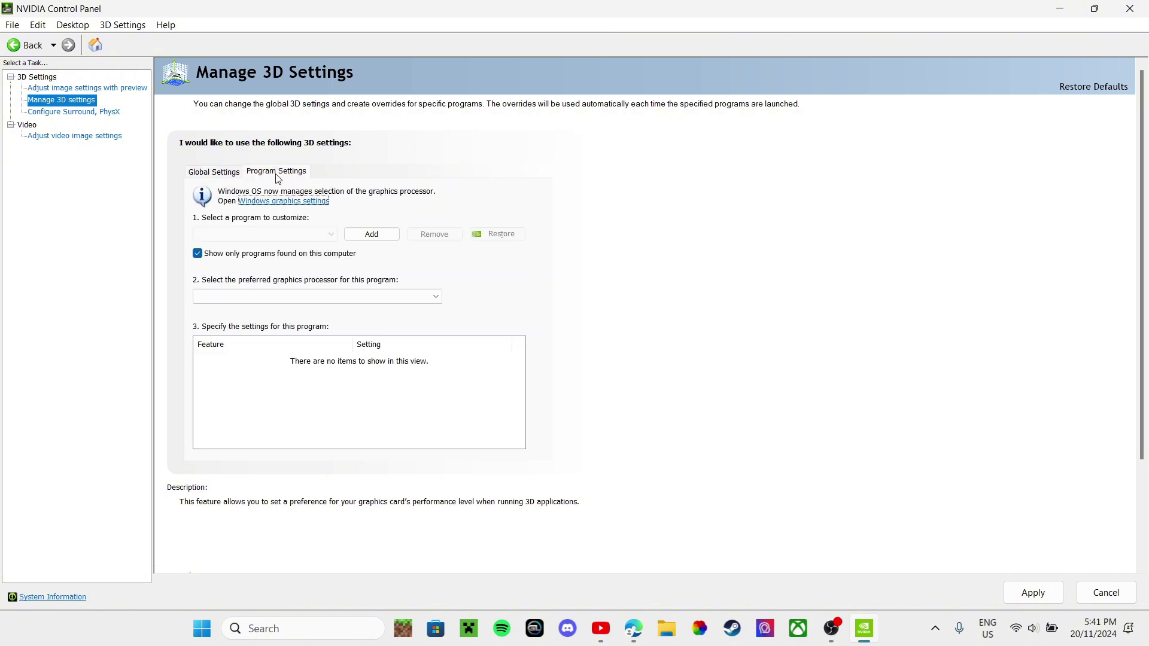
left_click(371, 234)
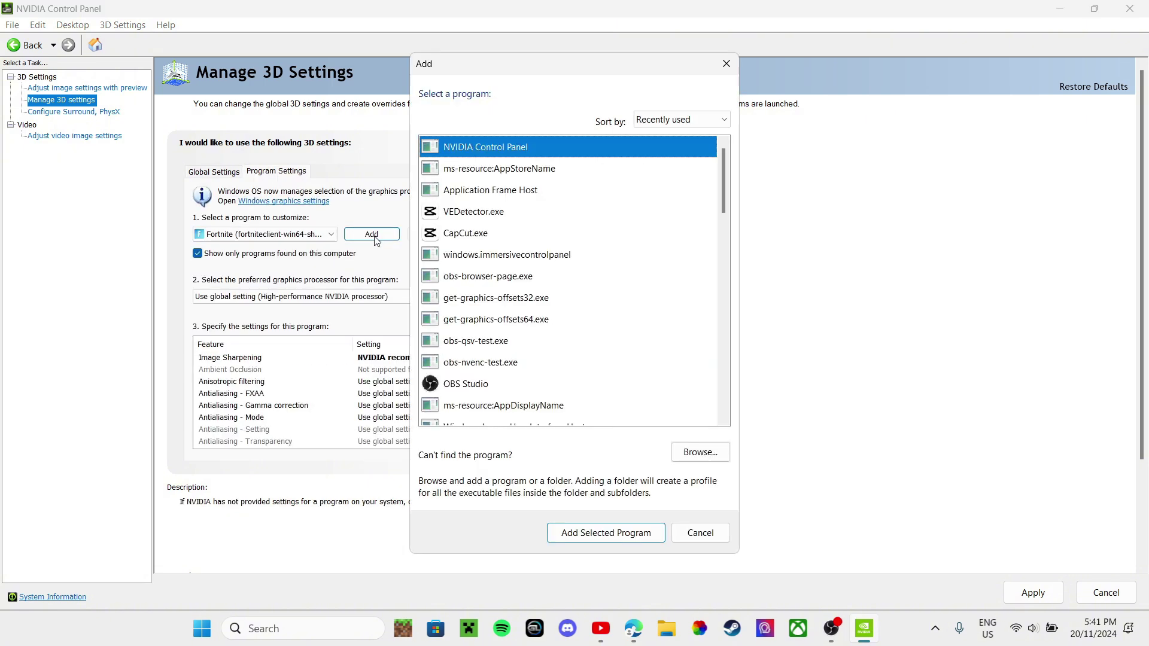
scroll(458, 276, "down", 1)
scroll(504, 312, "down", 1)
scroll(484, 335, "down", 1)
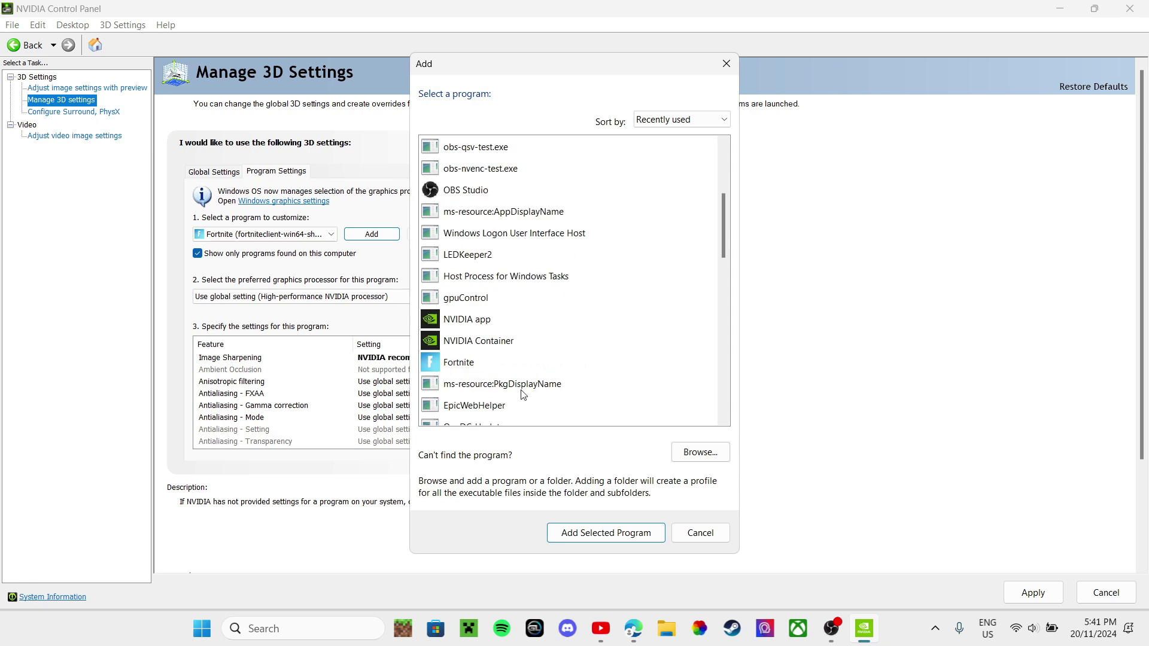
left_click(717, 535)
left_click(300, 297)
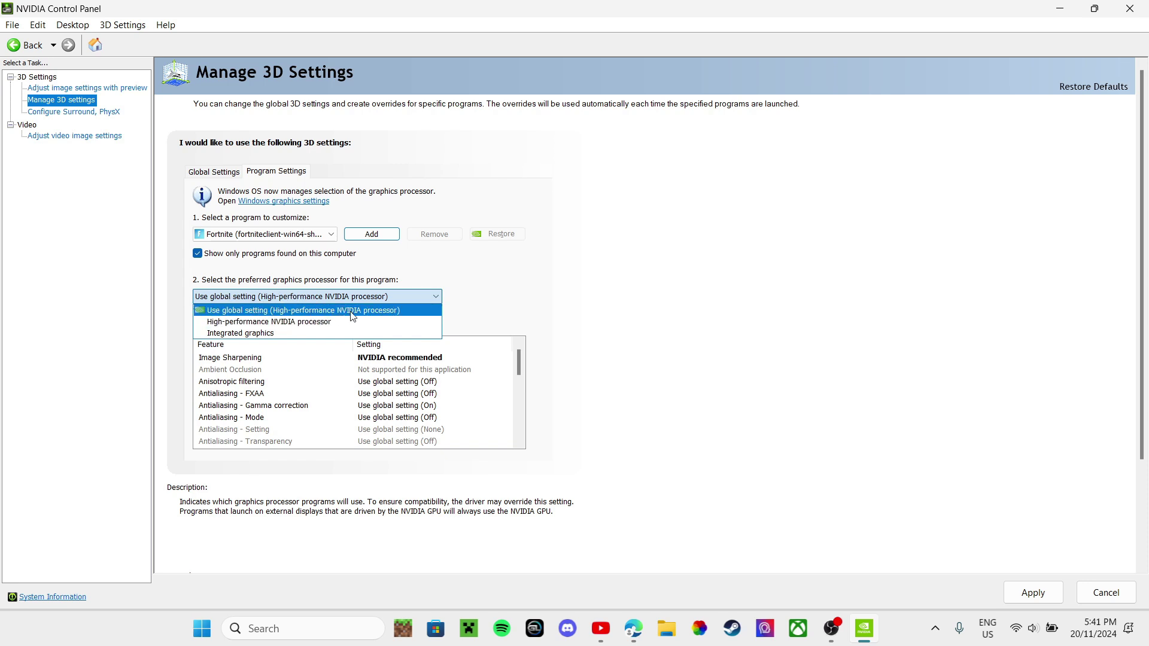
left_click(466, 308)
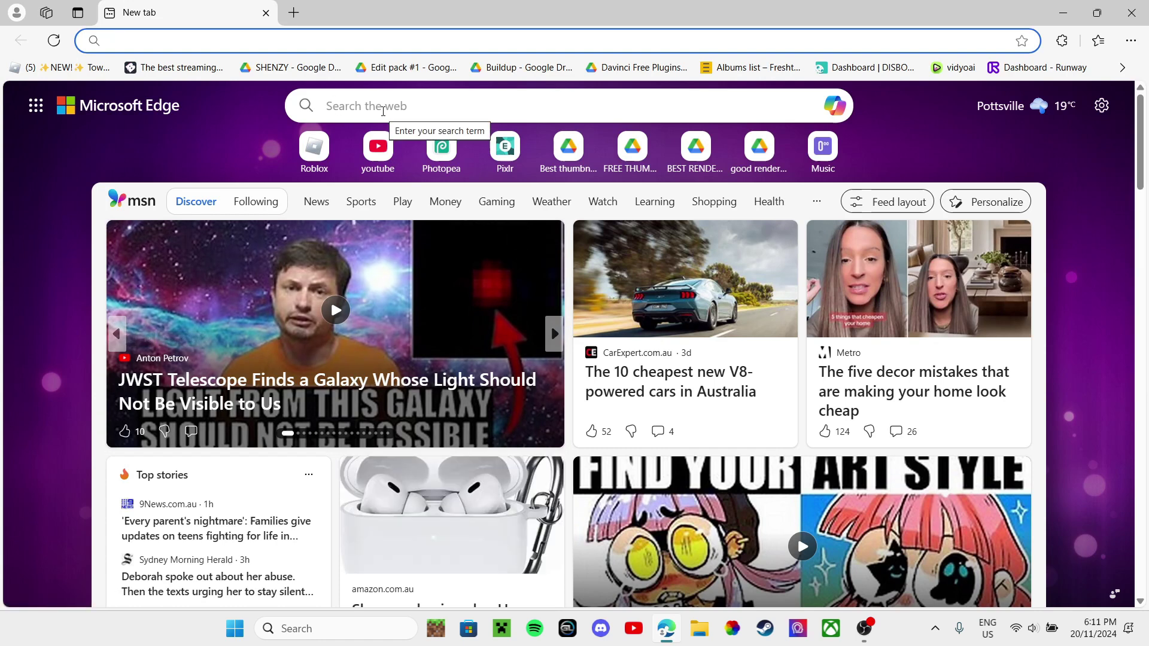
- Search 'nvidia driver download' and open the Official GeForce Drivers page, closing the search tab
left_click(383, 112)
type("nvidia")
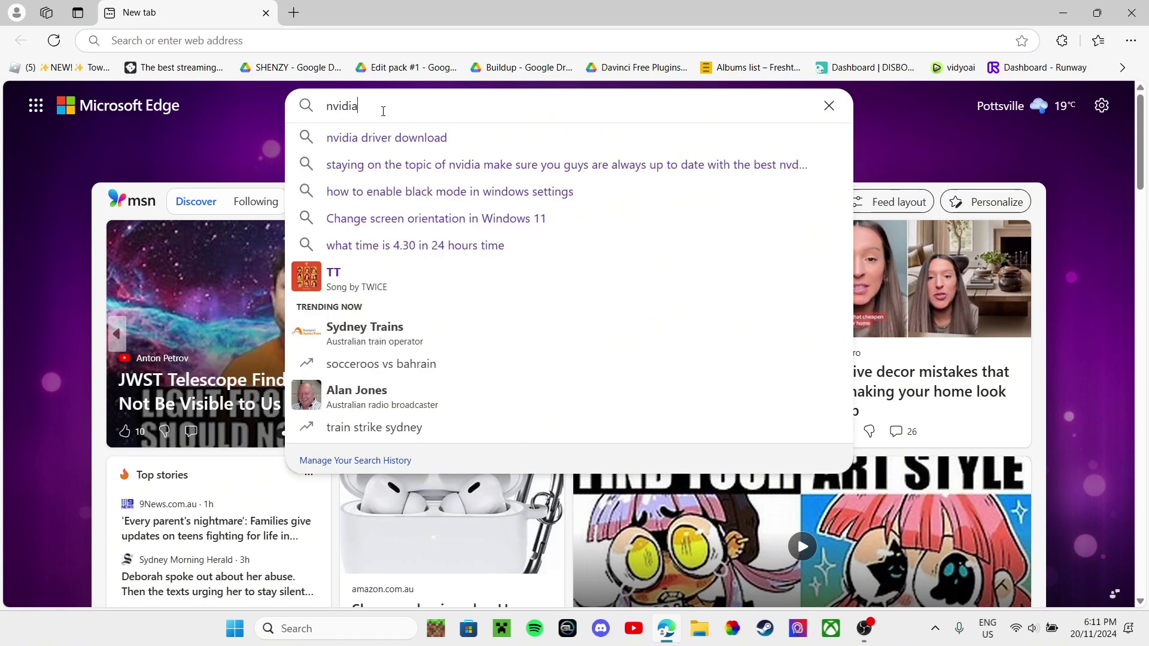
type(" drivers")
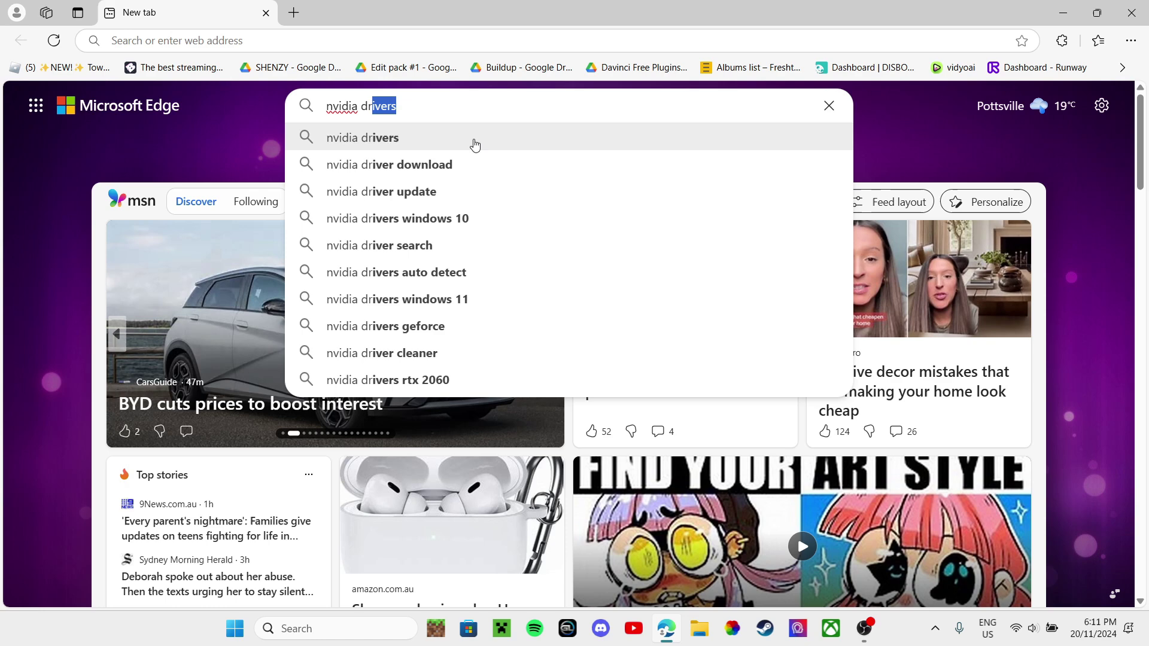
left_click(475, 165)
scroll(386, 202, "down", 1)
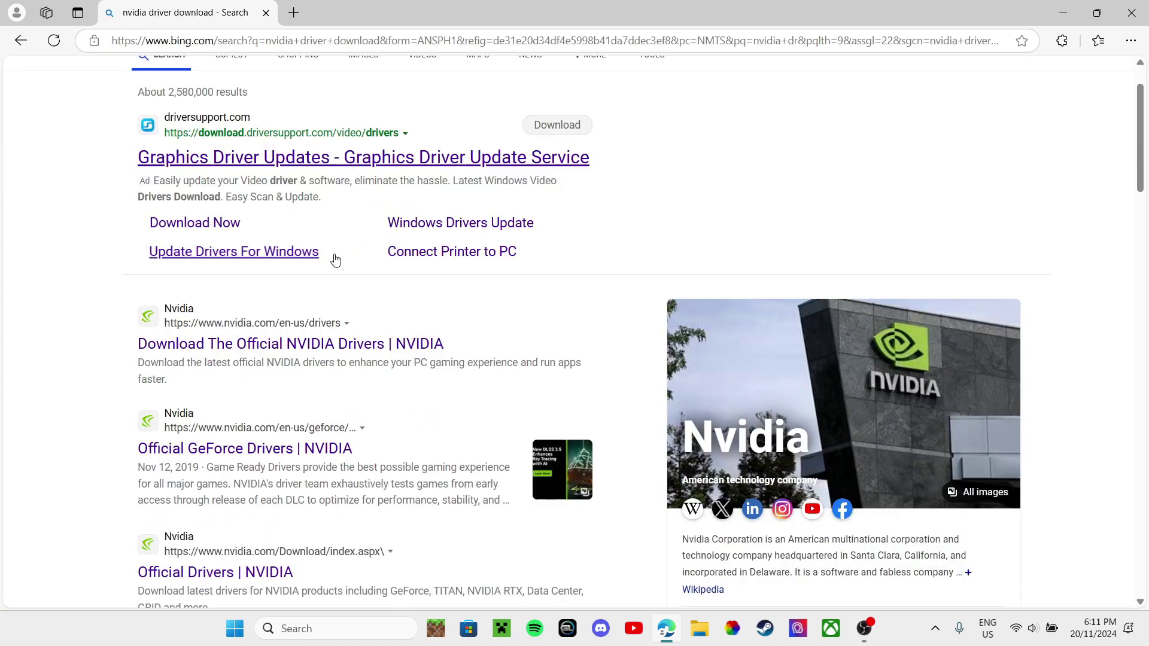
left_click(227, 453)
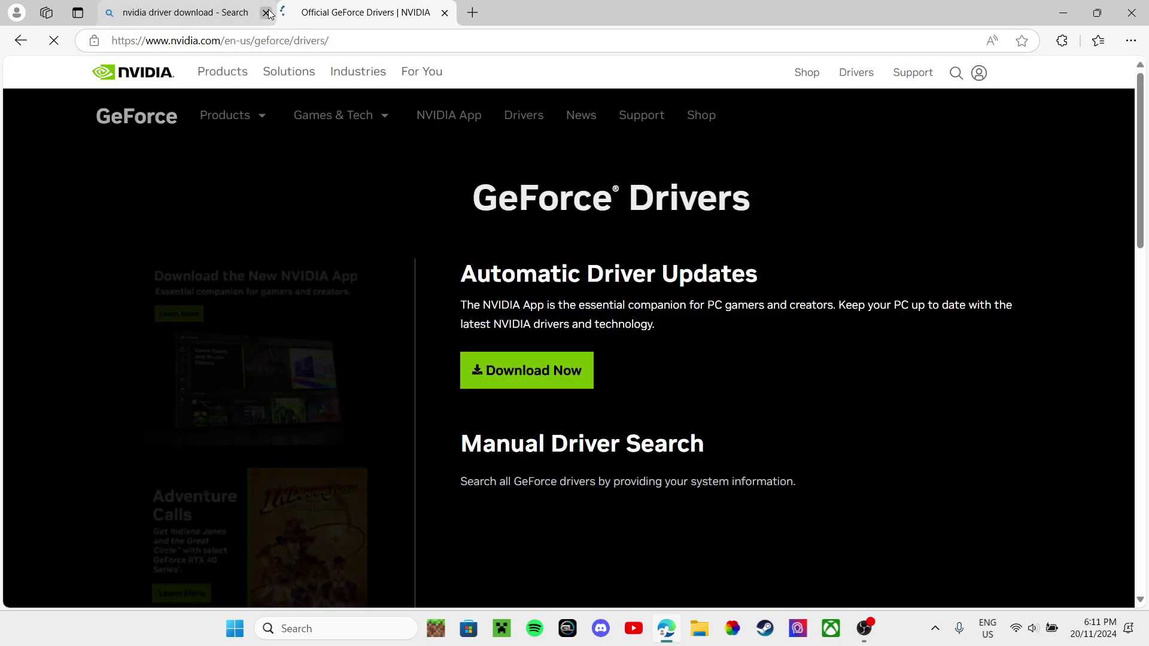
left_click(266, 12)
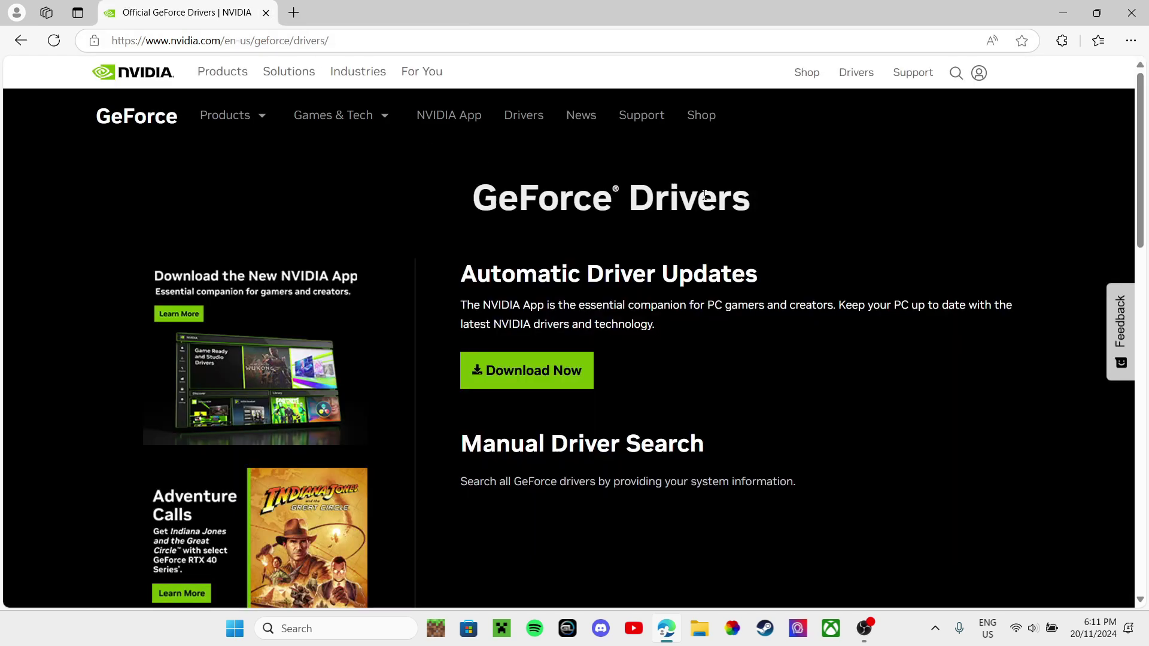
- Choose GeForce, RTX 40 Series (Notebooks) and GeForce RTX 4060 Laptop GPU in Manual Driver Search
scroll(705, 195, "down", 1)
scroll(640, 254, "down", 2)
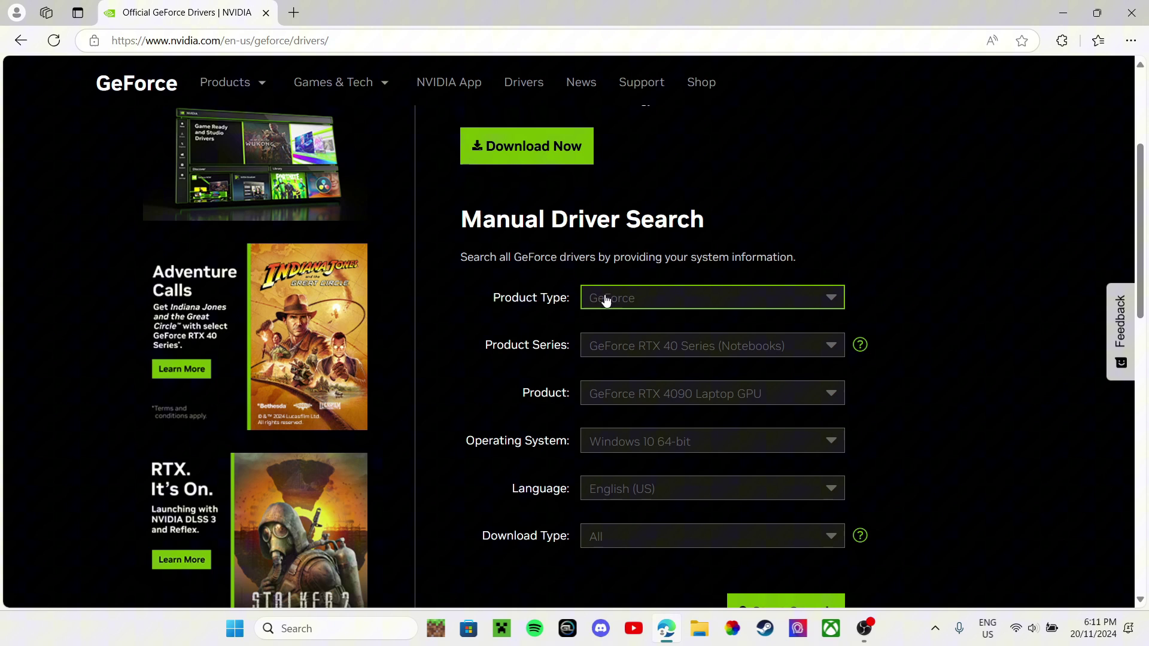
left_click(637, 301)
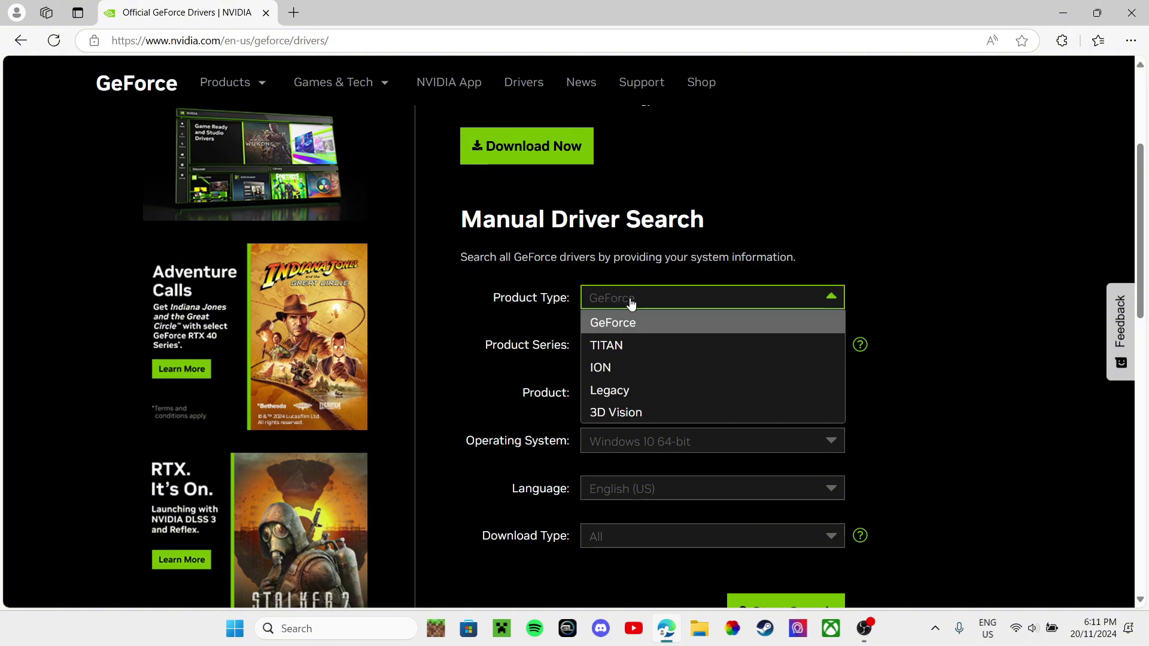
left_click(636, 323)
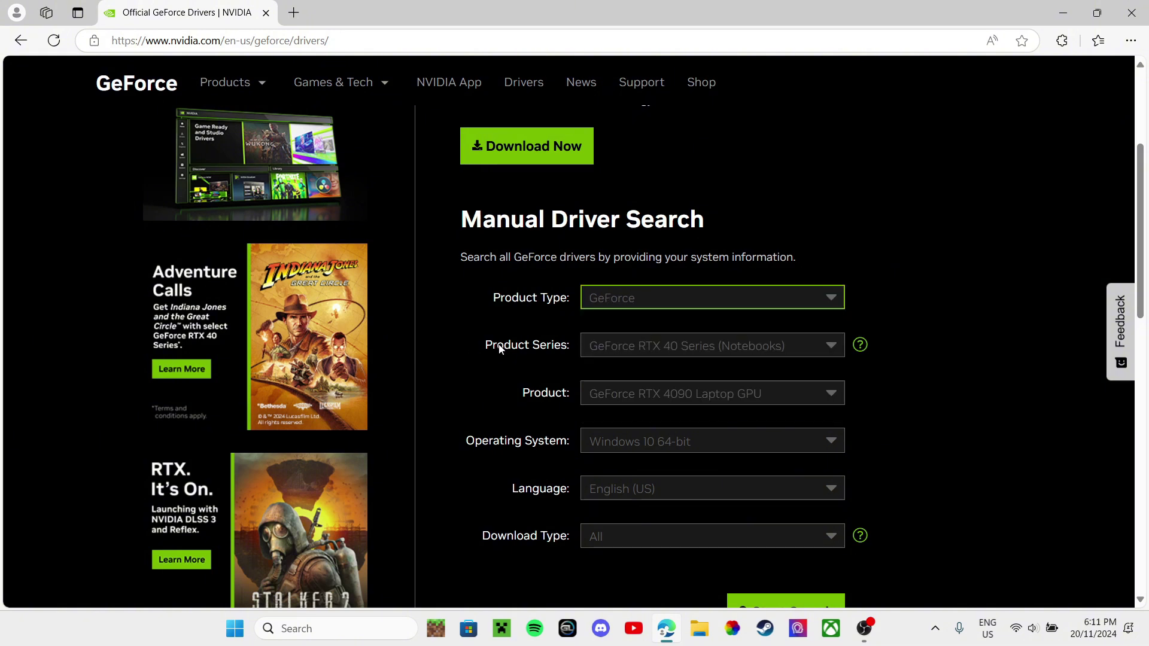
left_click(671, 354)
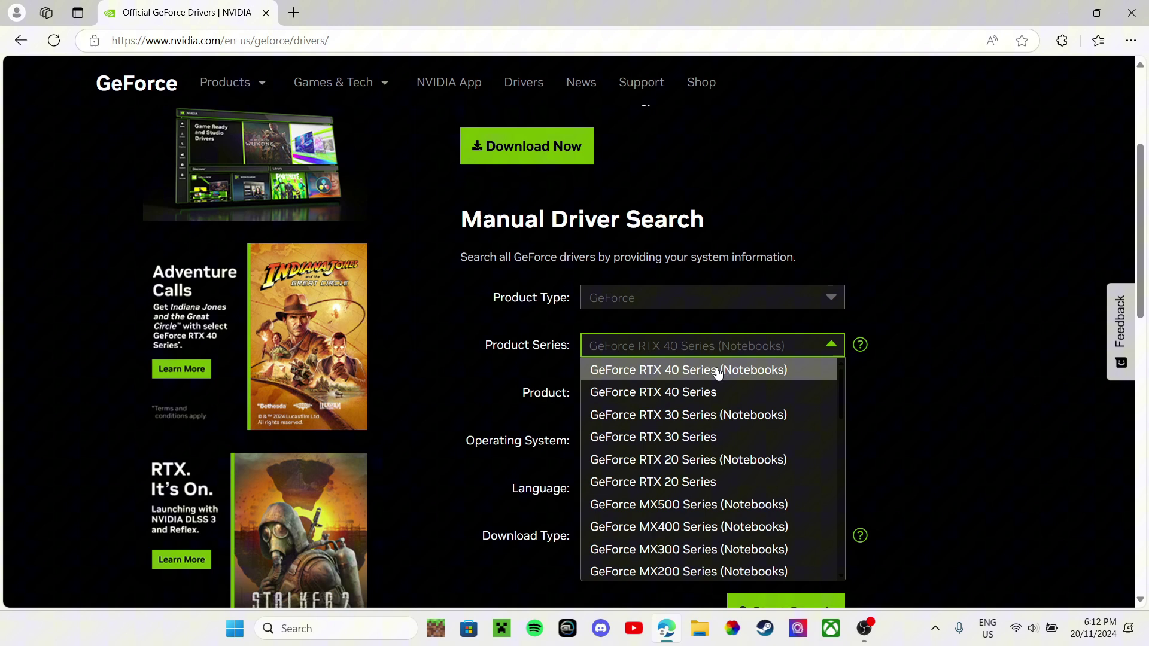
left_click(692, 371)
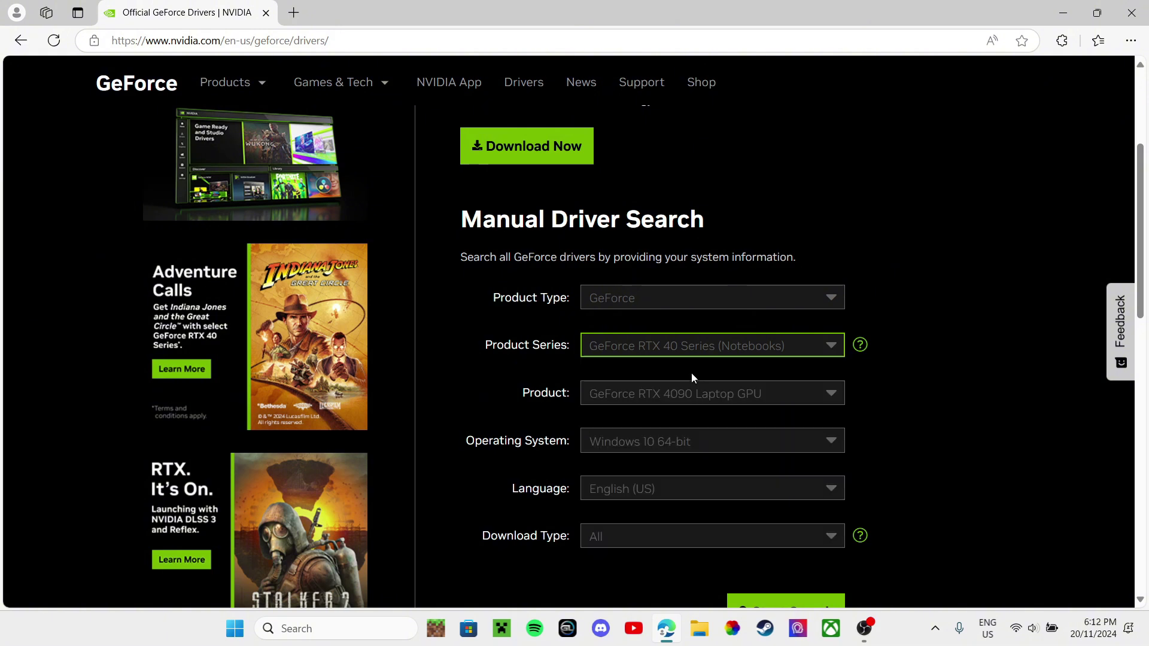
left_click(619, 399)
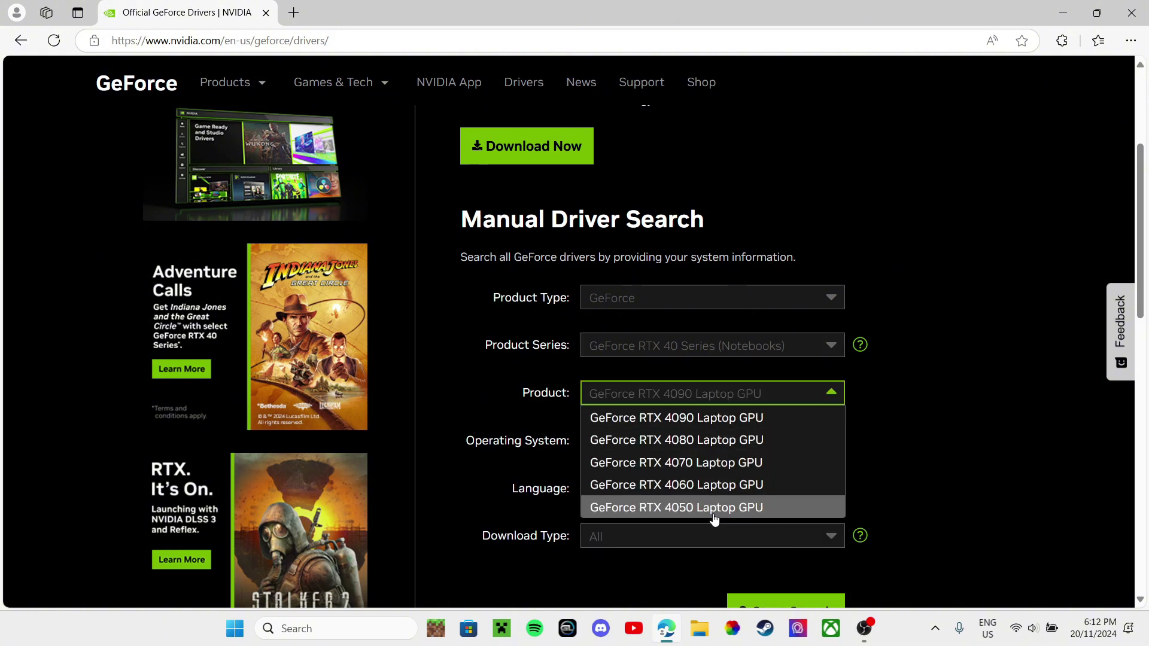
left_click(687, 488)
- Set the operating system to Windows 11 and start the driver search
scroll(1035, 422, "down", 1)
left_click(658, 369)
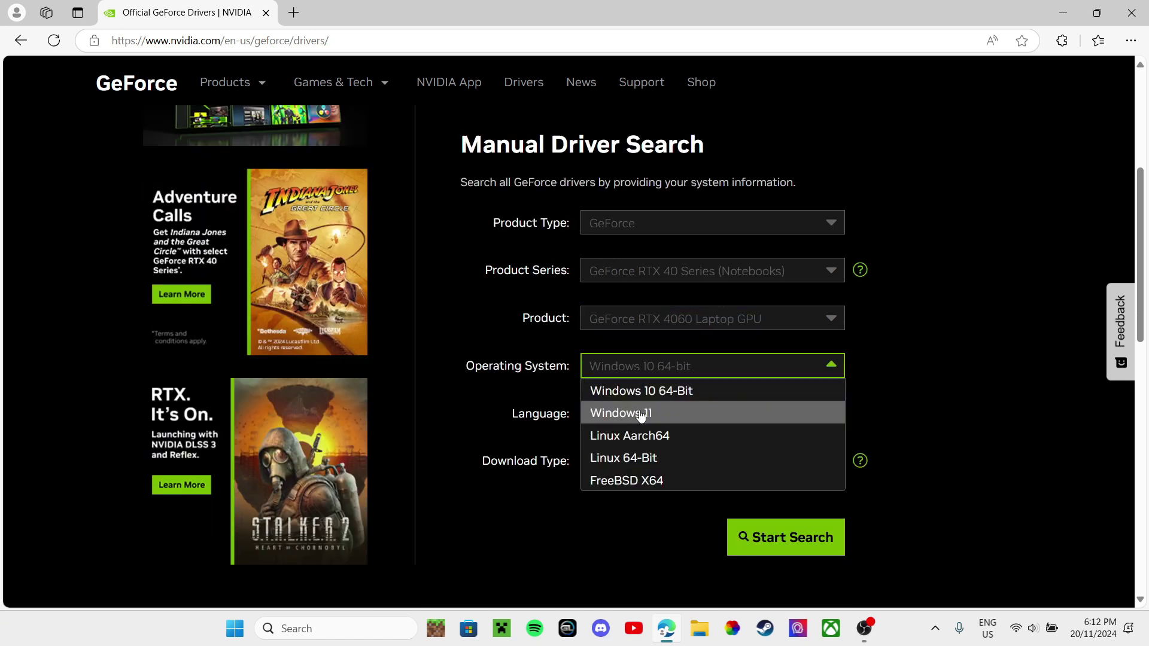
left_click(638, 419)
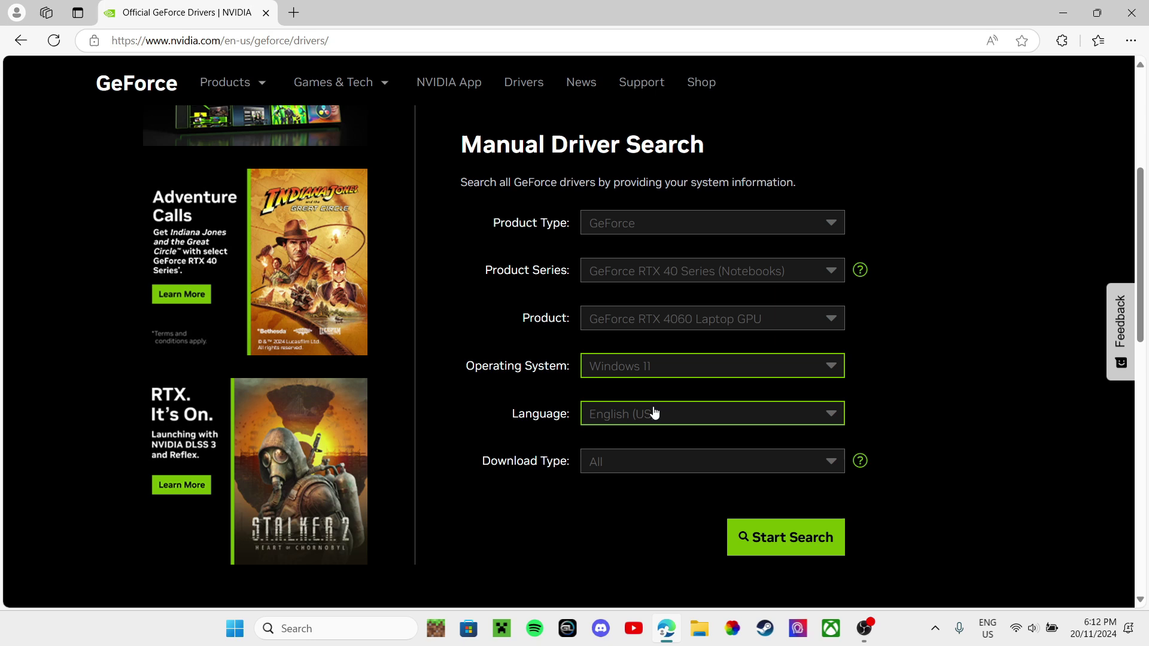
left_click(798, 539)
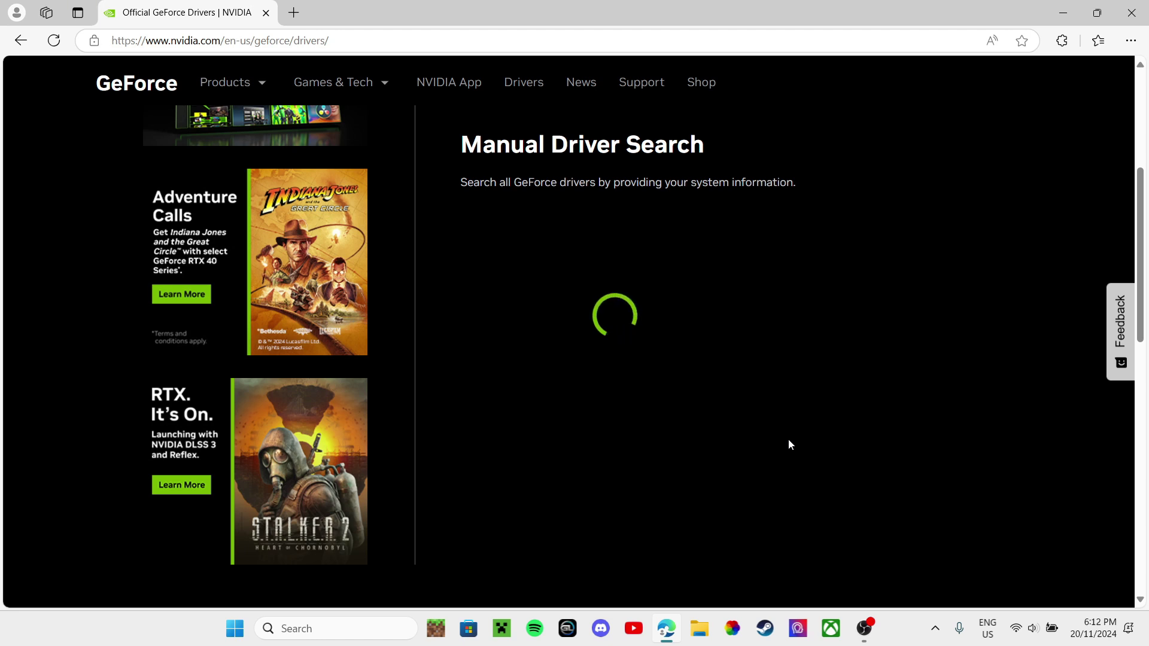
- Scroll through the NVIDIA Driver Results list and dismiss the notification and calendar panel
scroll(788, 444, "down", 6)
scroll(706, 347, "down", 1)
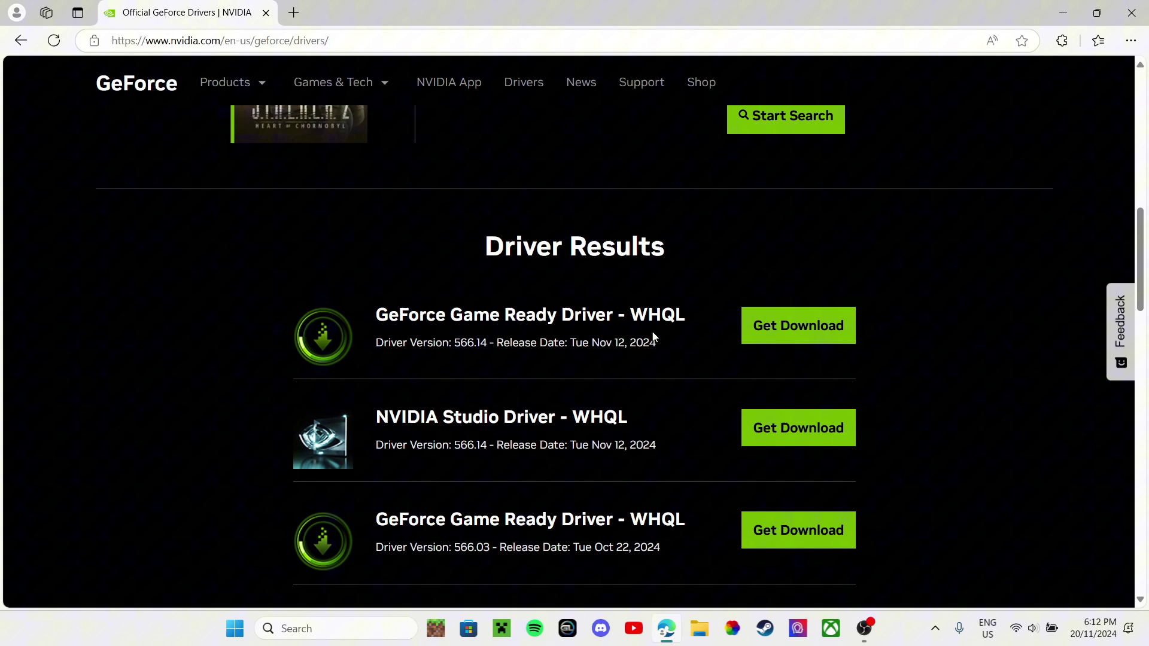
scroll(582, 362, "down", 4)
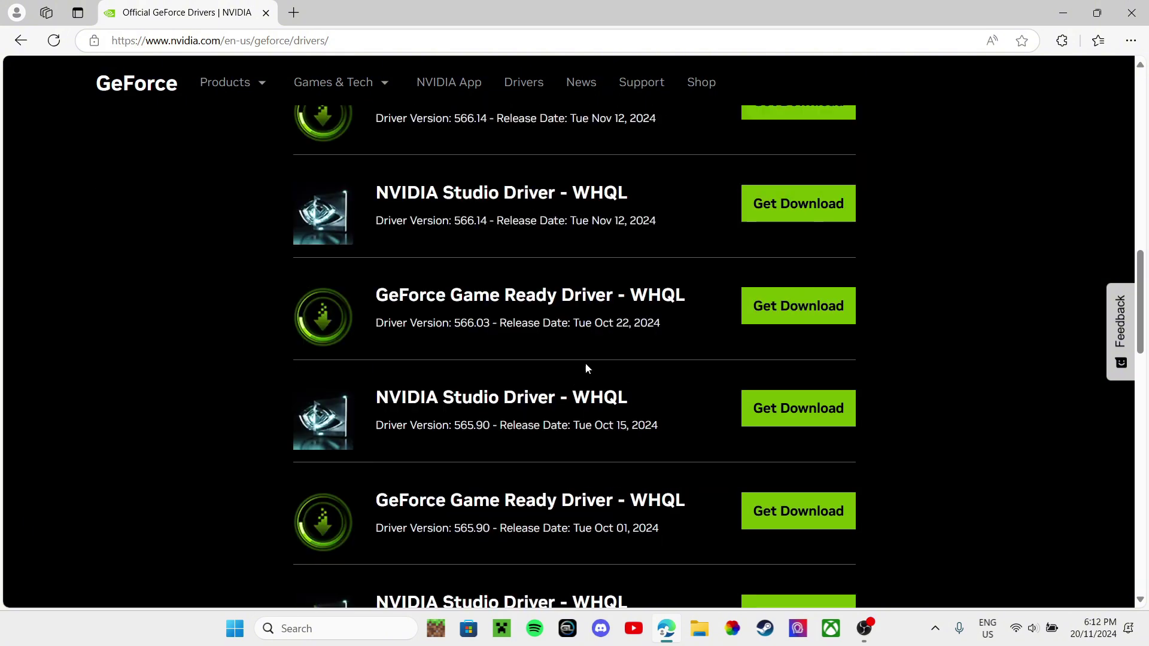
scroll(587, 367, "down", 5)
scroll(601, 367, "down", 5)
scroll(688, 383, "up", 1)
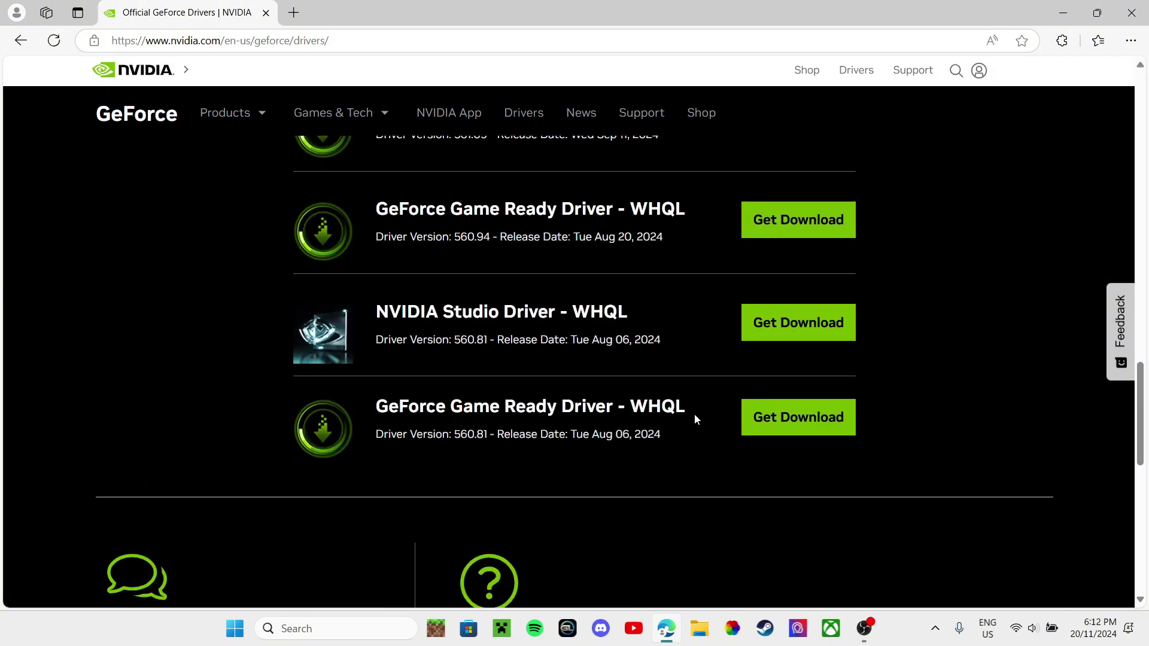
left_click(1093, 635)
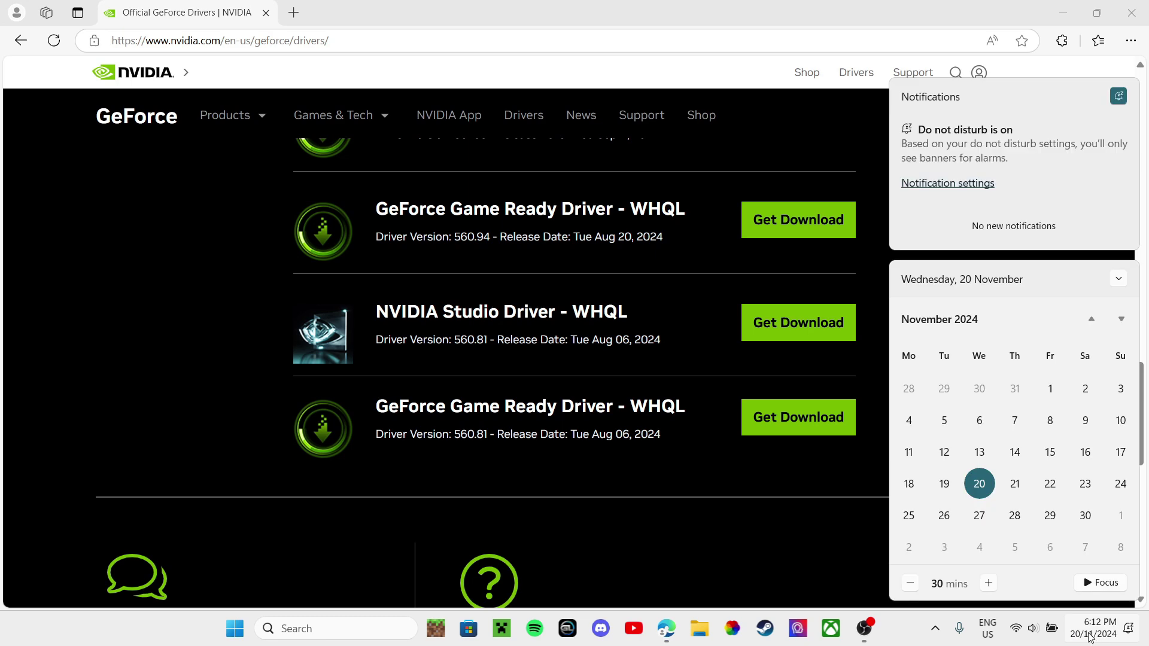
left_click(1091, 637)
- Open the download page of the top GeForce Game Ready Driver 566.14 entry
scroll(826, 518, "up", 2)
scroll(814, 516, "up", 6)
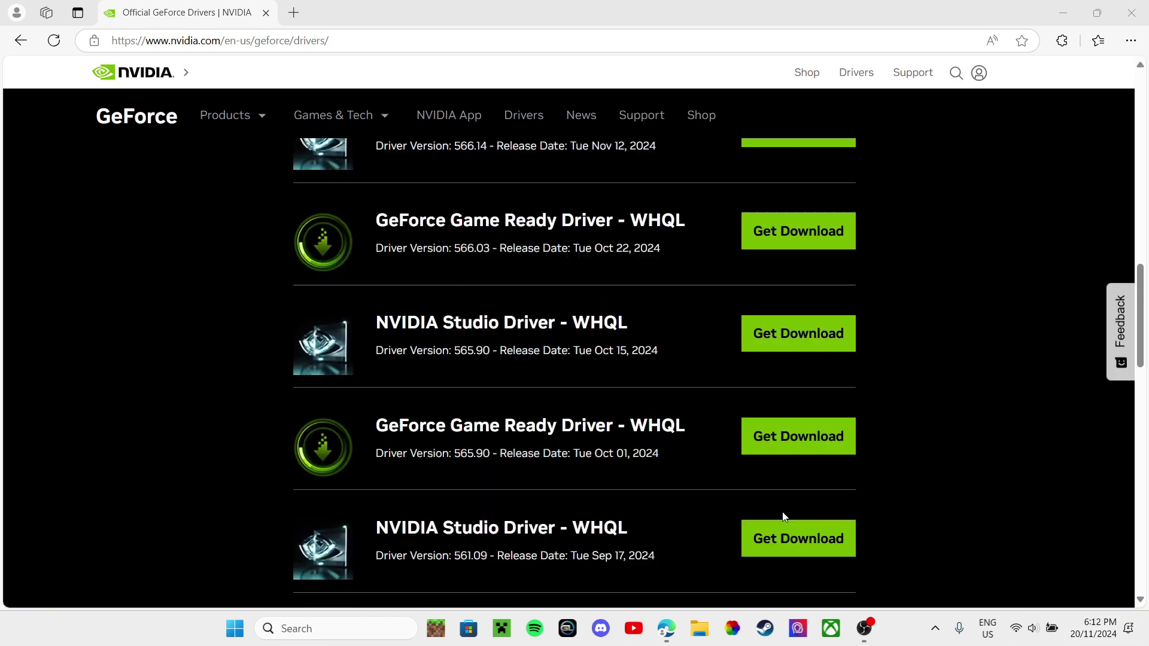
scroll(788, 513, "up", 3)
scroll(720, 474, "up", 2)
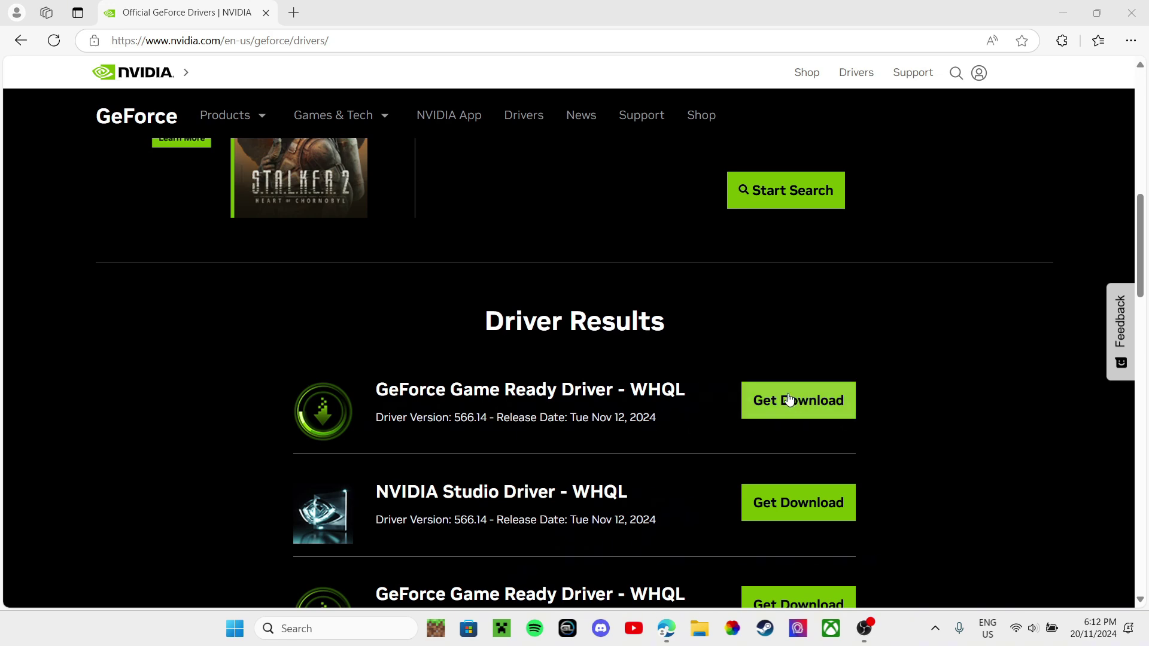
left_click(759, 408)
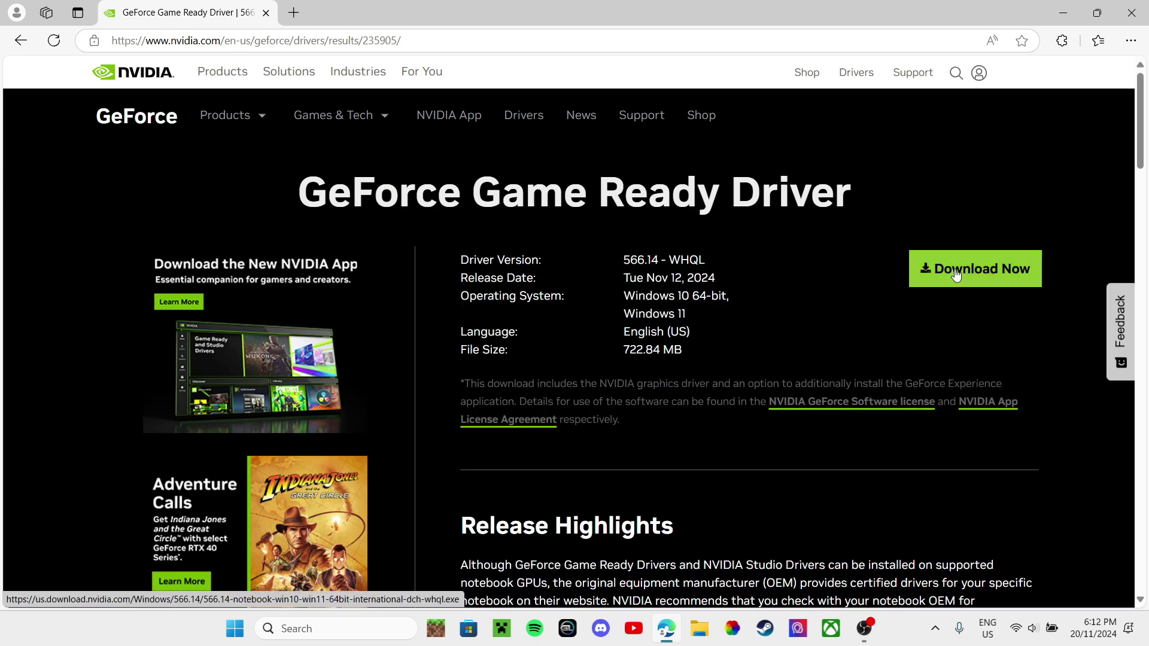
- Run the downloaded 566.14 driver package from Edge Downloads and extract it to the suggested folder
left_click(1131, 40)
left_click(932, 245)
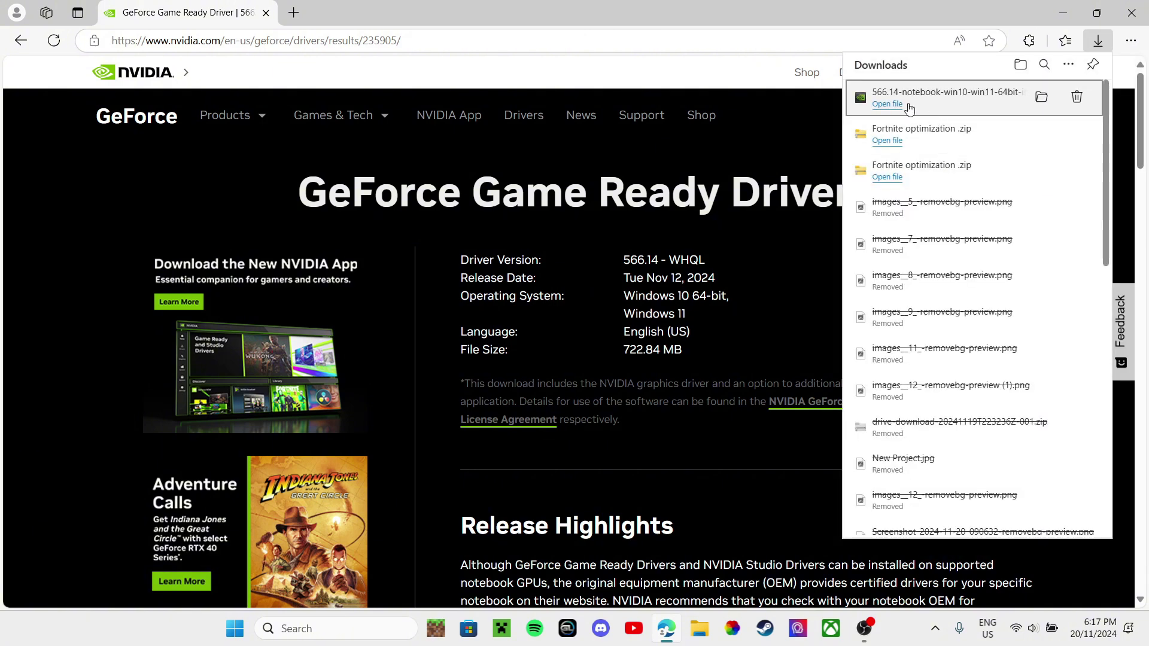
left_click(886, 105)
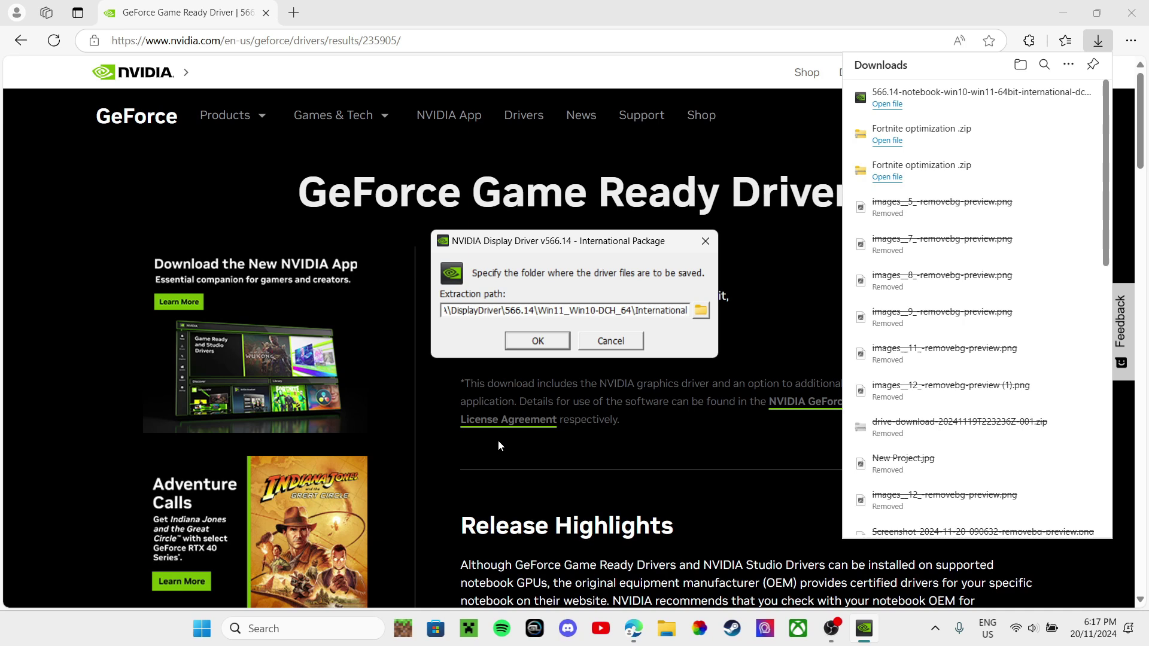
left_click(533, 338)
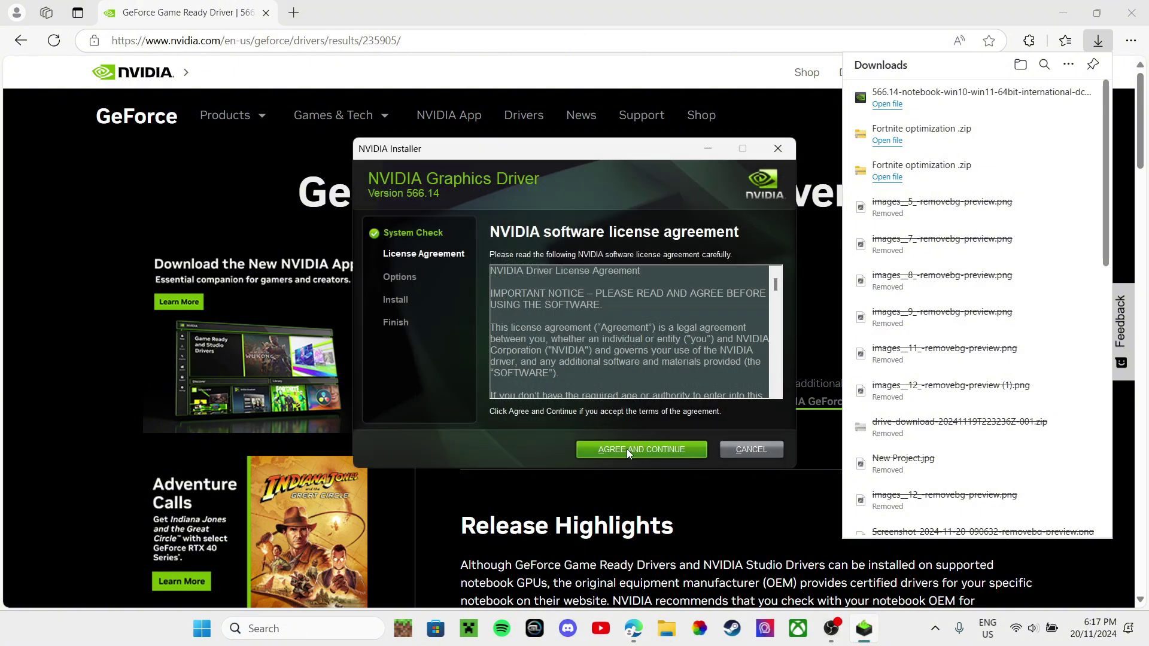
- Accept the NVIDIA license and start a Custom (Advanced) install of driver 566.14
left_click(628, 450)
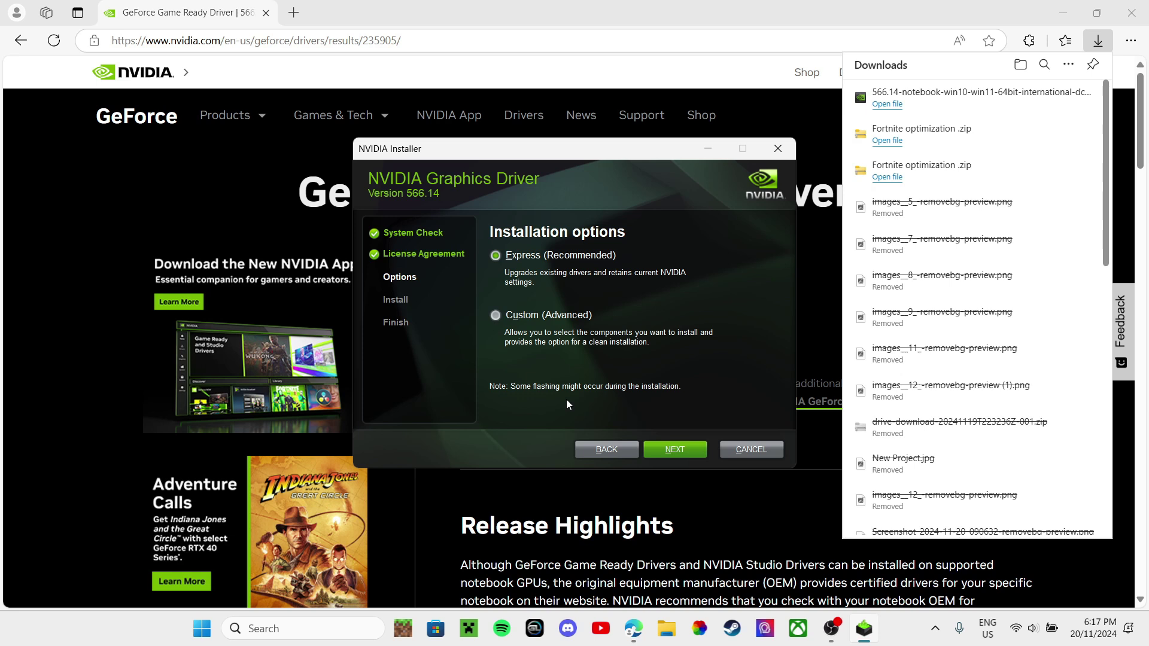
left_click(495, 315)
left_click(683, 449)
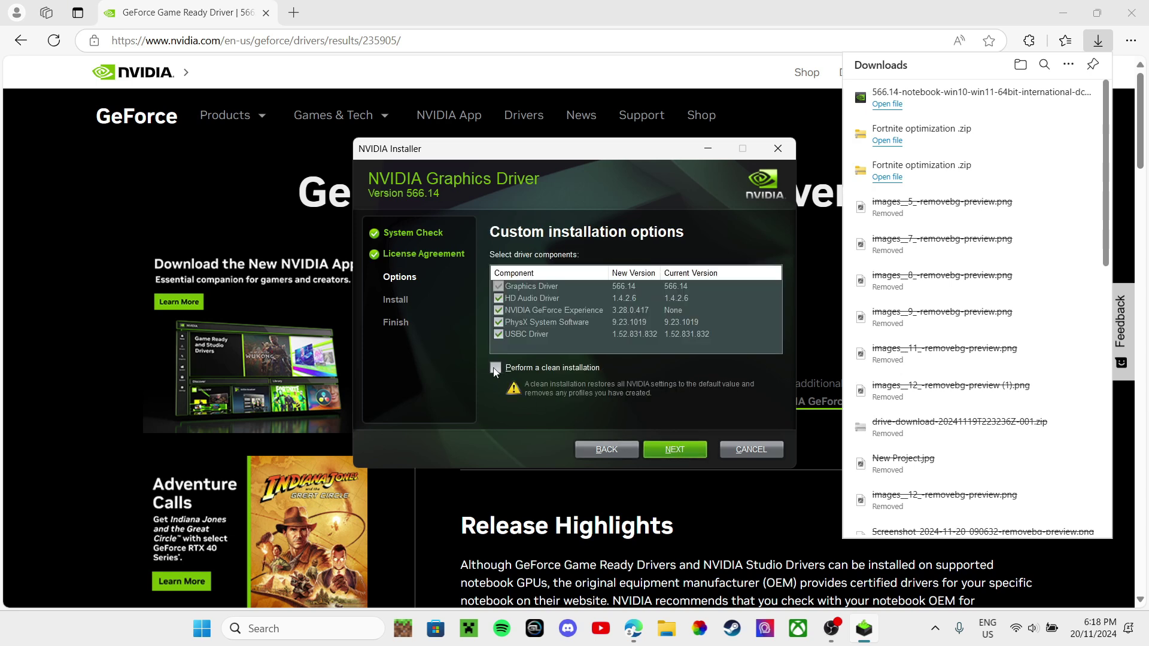
left_click(682, 449)
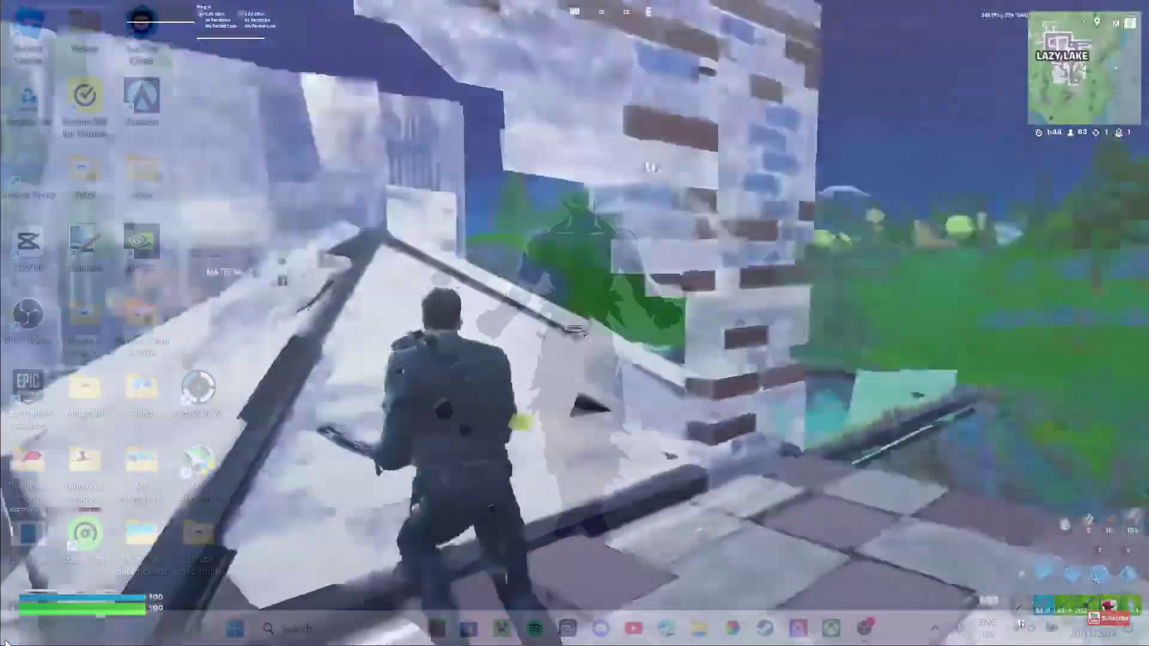
- Open the Windows Temp folder via Run and delete all its items, skipping those in use
key("super+r")
type("t")
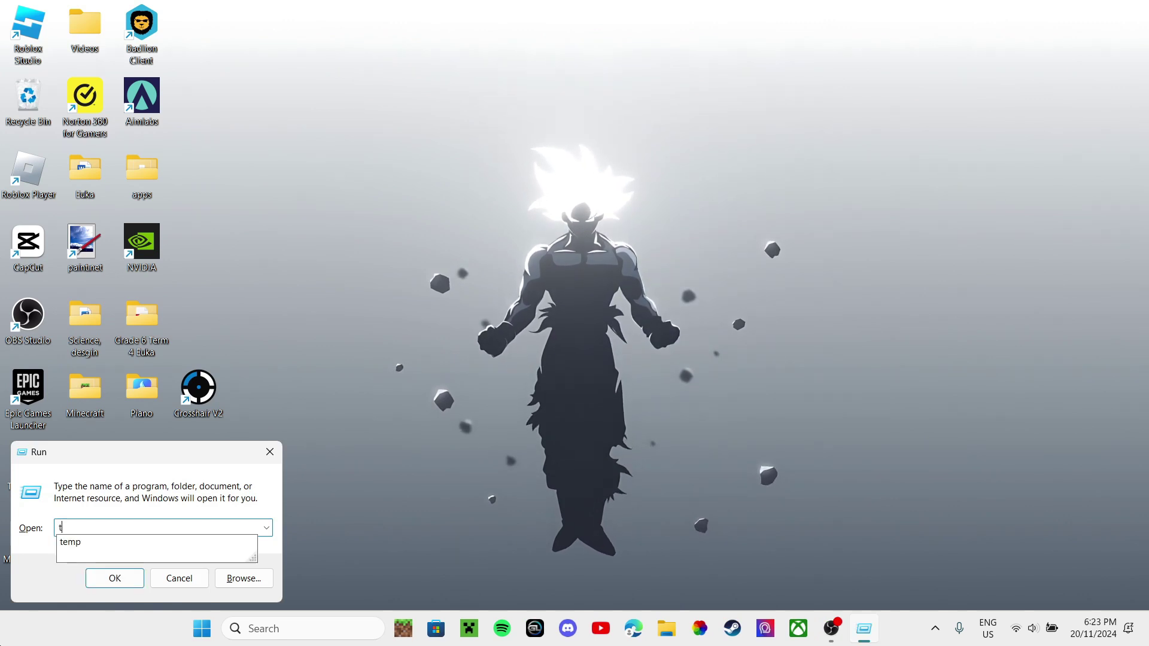
type("emp")
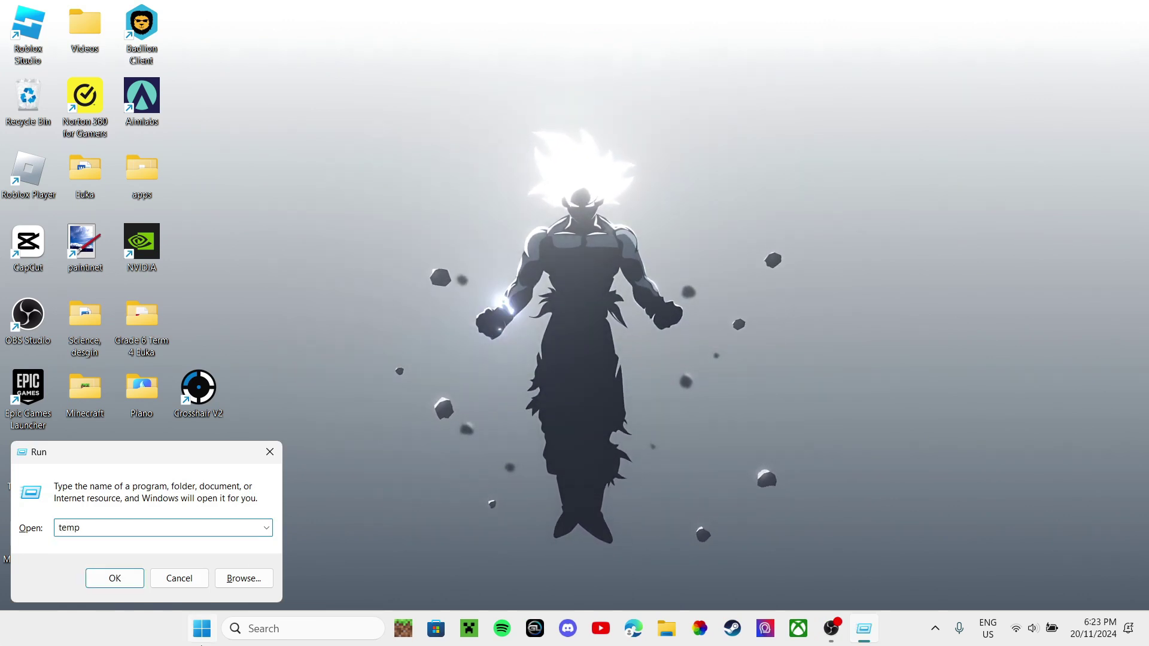
left_click(128, 576)
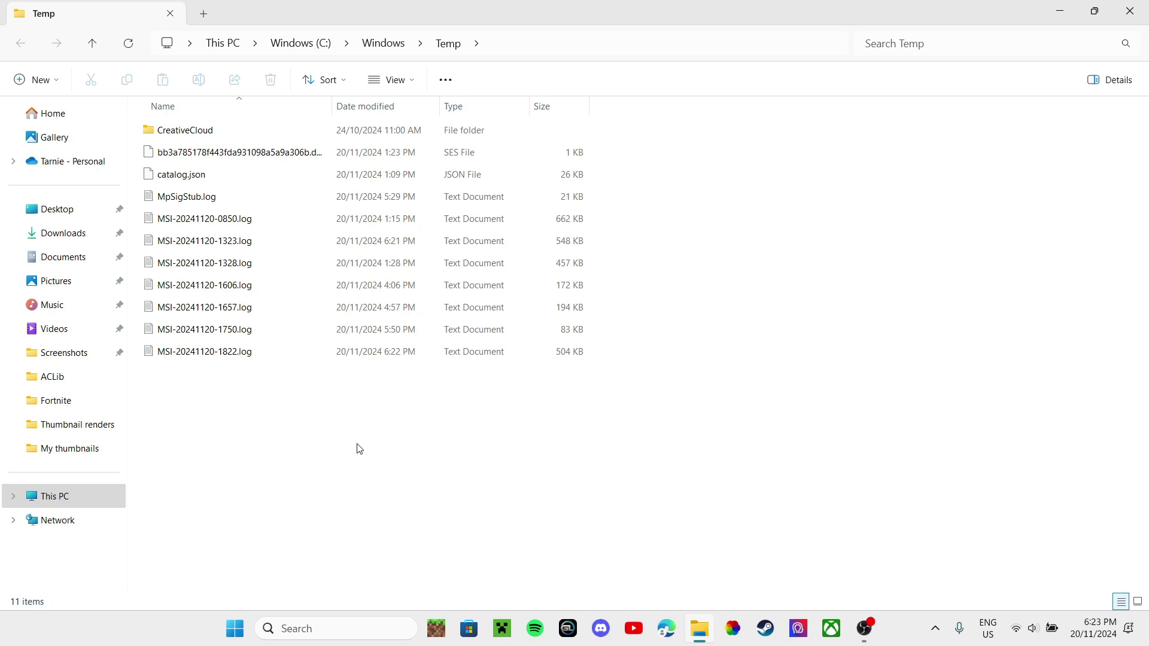
key("ctrl+a")
right_click(186, 157)
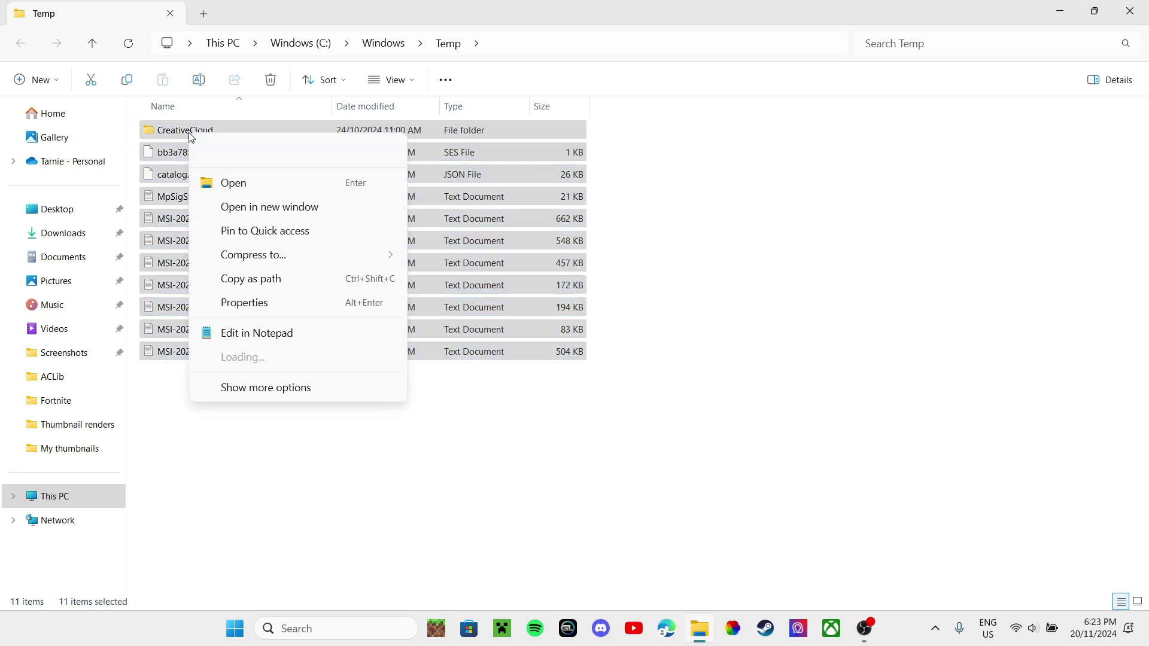
left_click(300, 141)
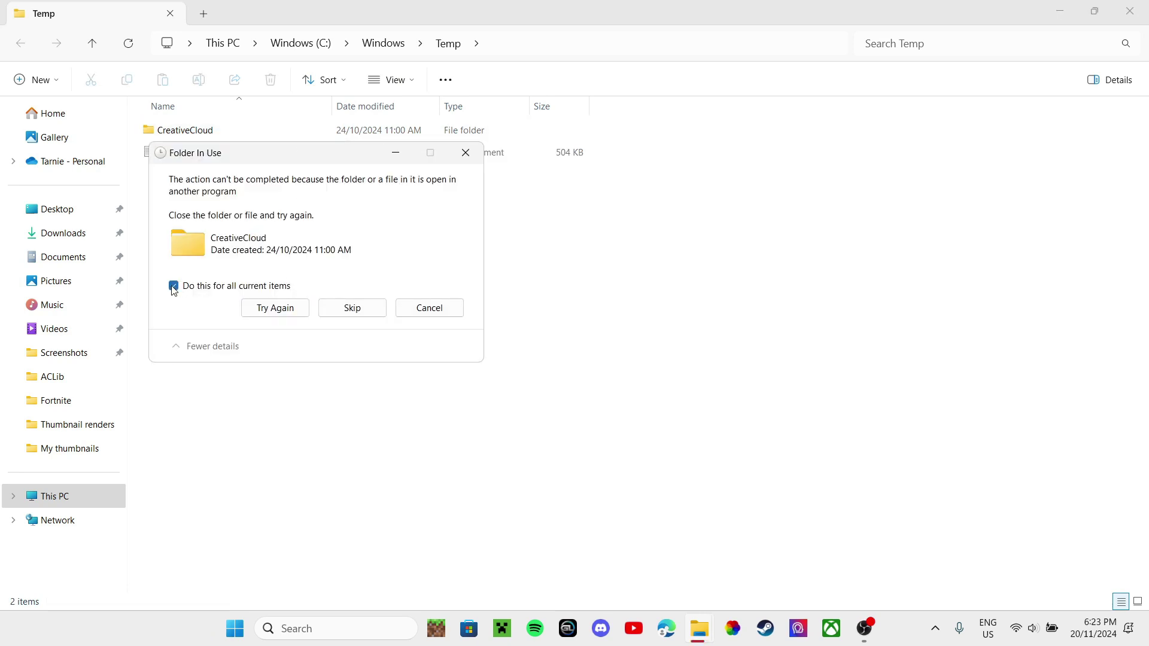
left_click(362, 311)
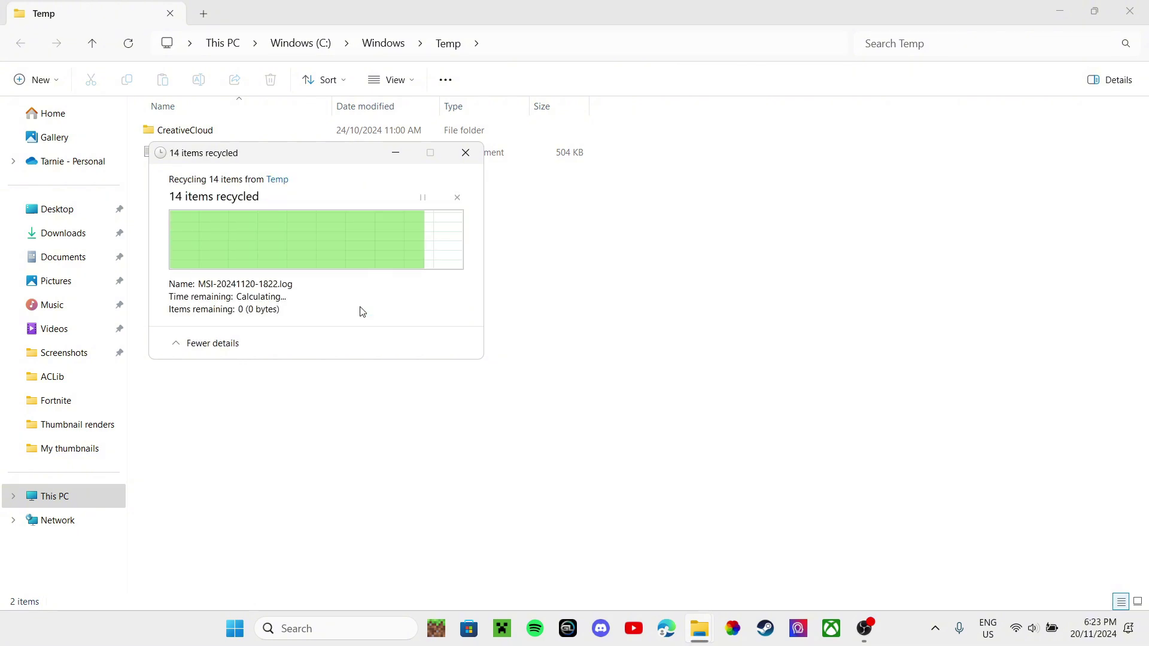
- Open %temp% via Run and delete all its items, skipping every in-use file
left_click(1131, 12)
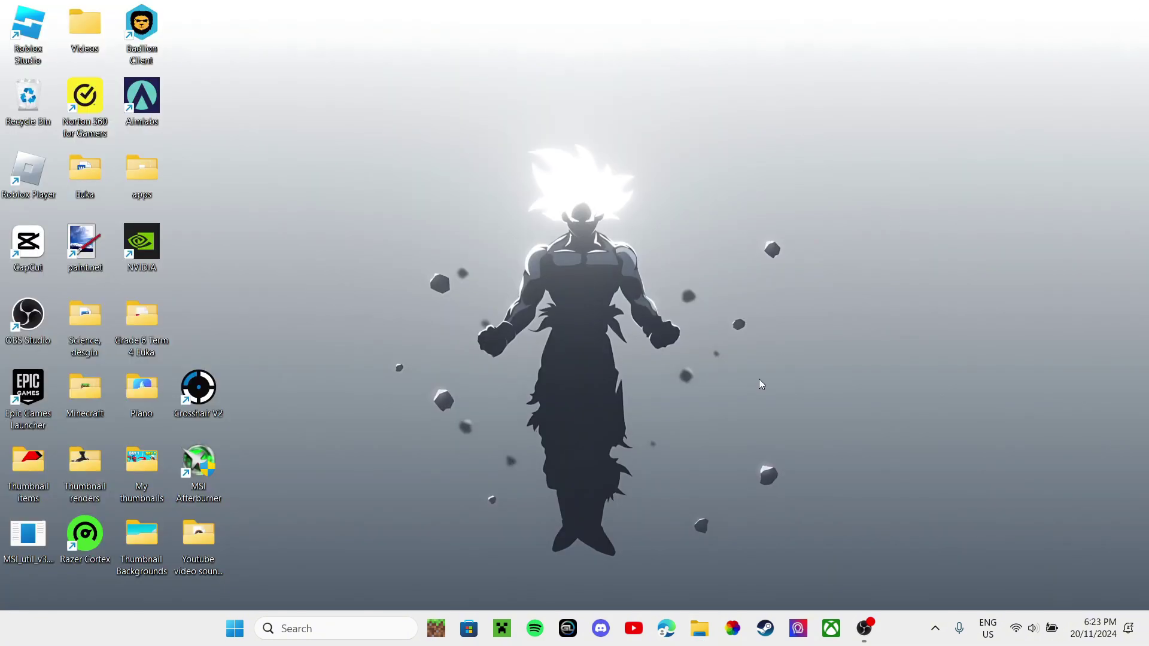
key("super+r")
type("%")
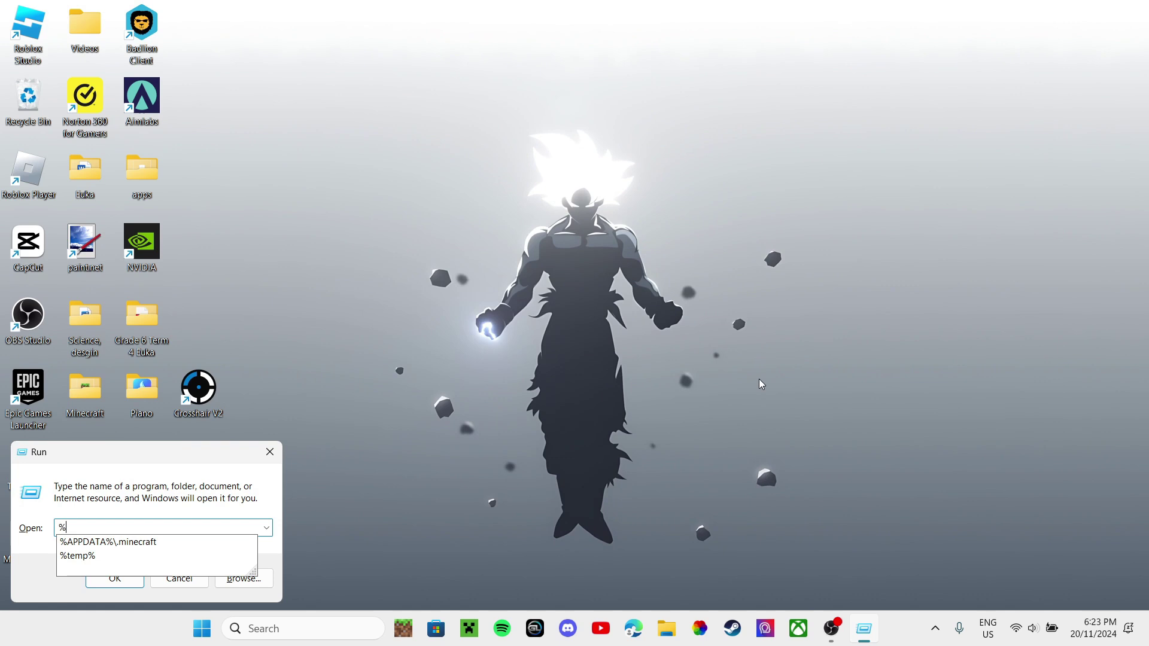
type("temp")
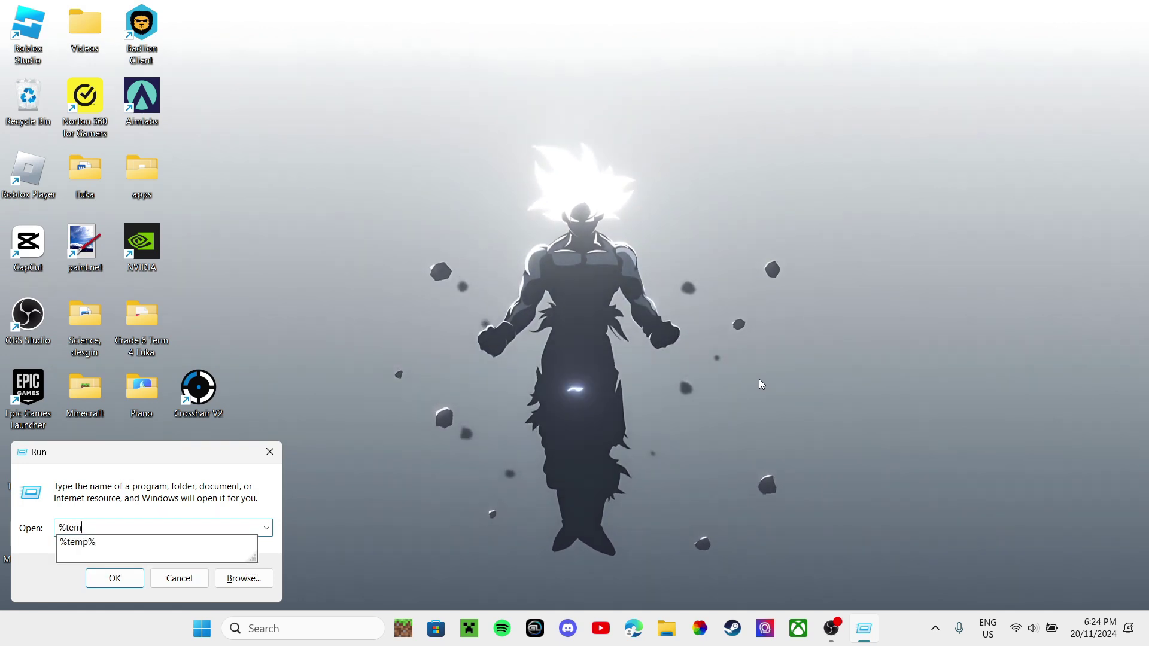
type("%")
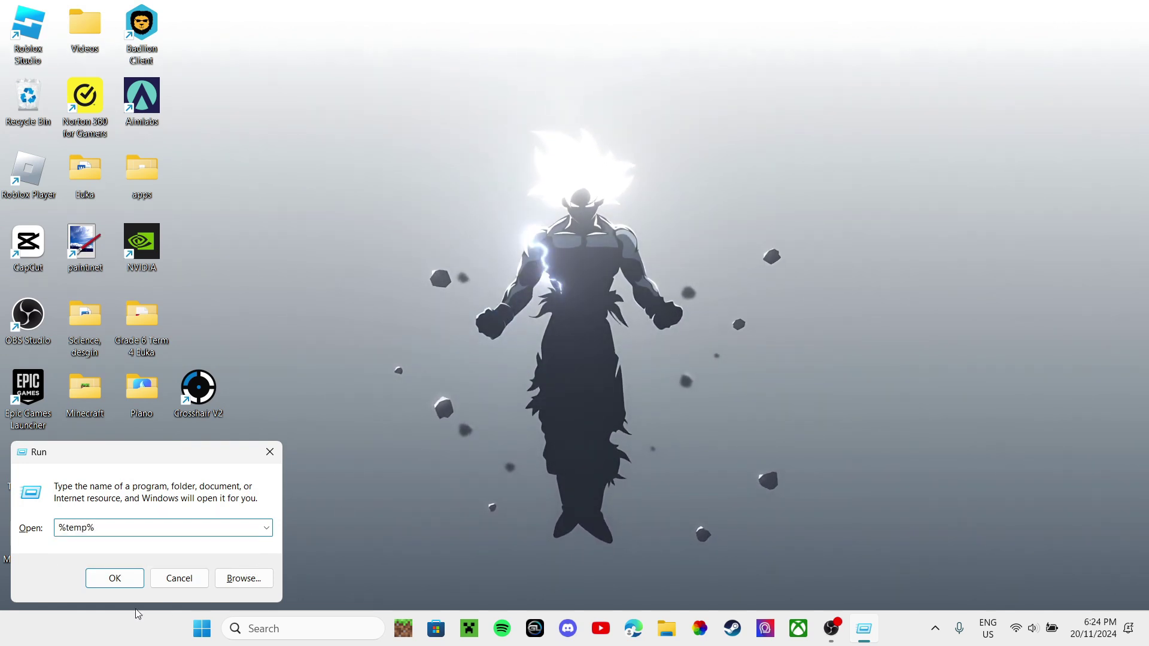
left_click(116, 579)
key("ctrl+a")
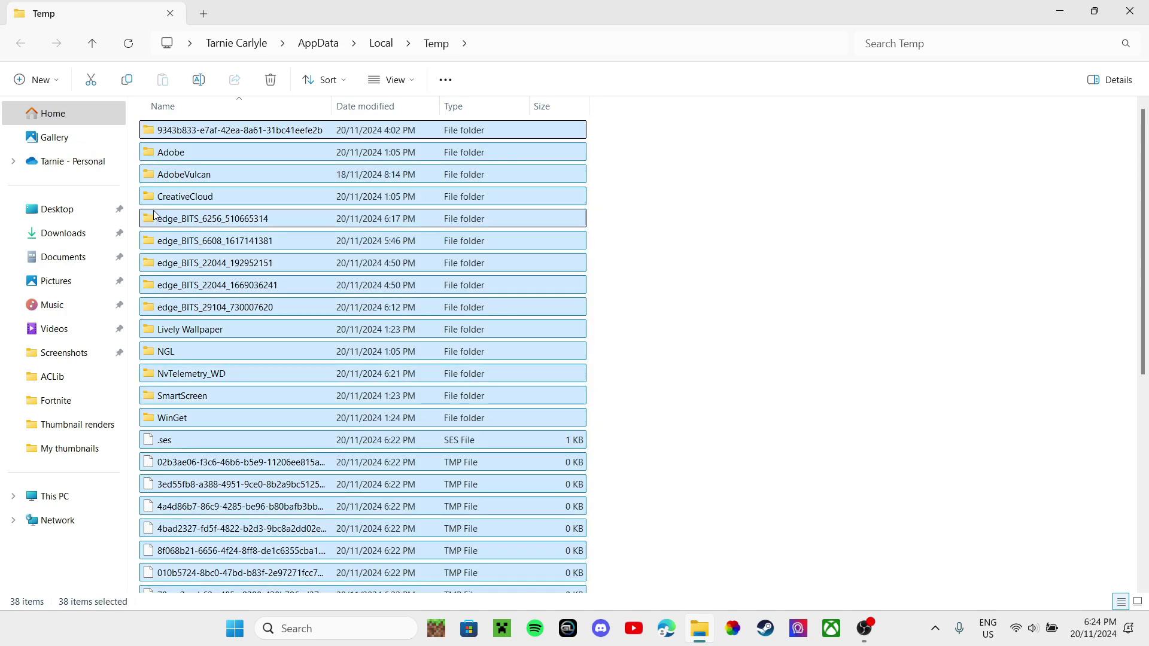
right_click(190, 127)
left_click(297, 142)
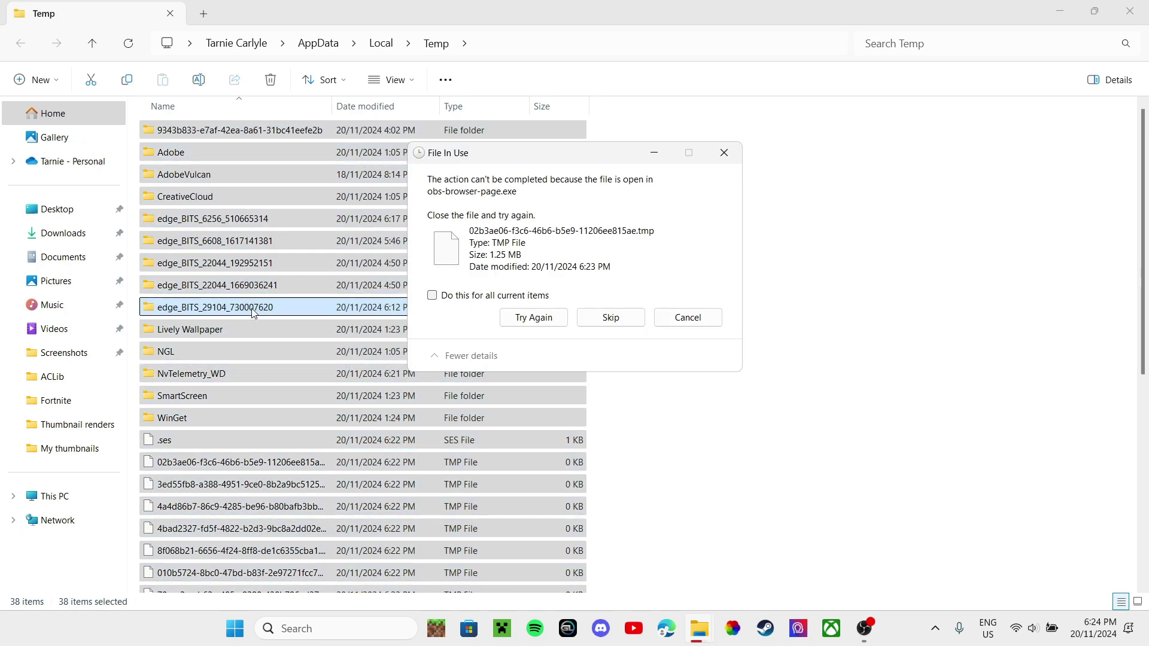
left_click(433, 296)
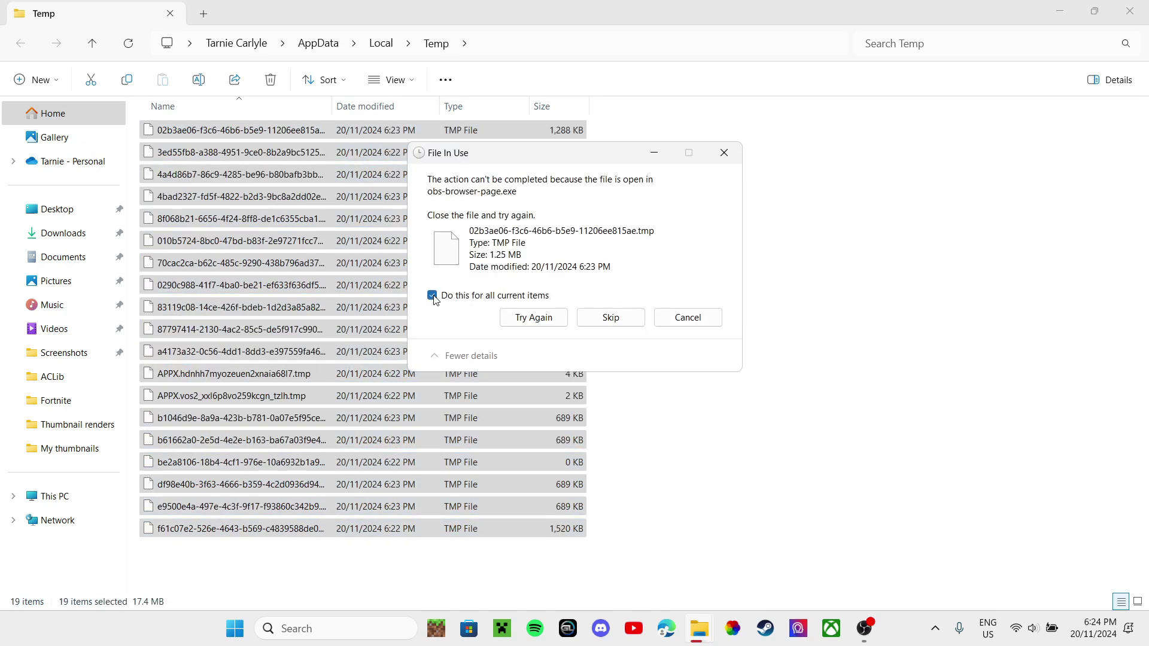
left_click(606, 318)
- Open the Prefetch folder via Run, grant access, and delete its files except the in-use one
left_click(1145, 6)
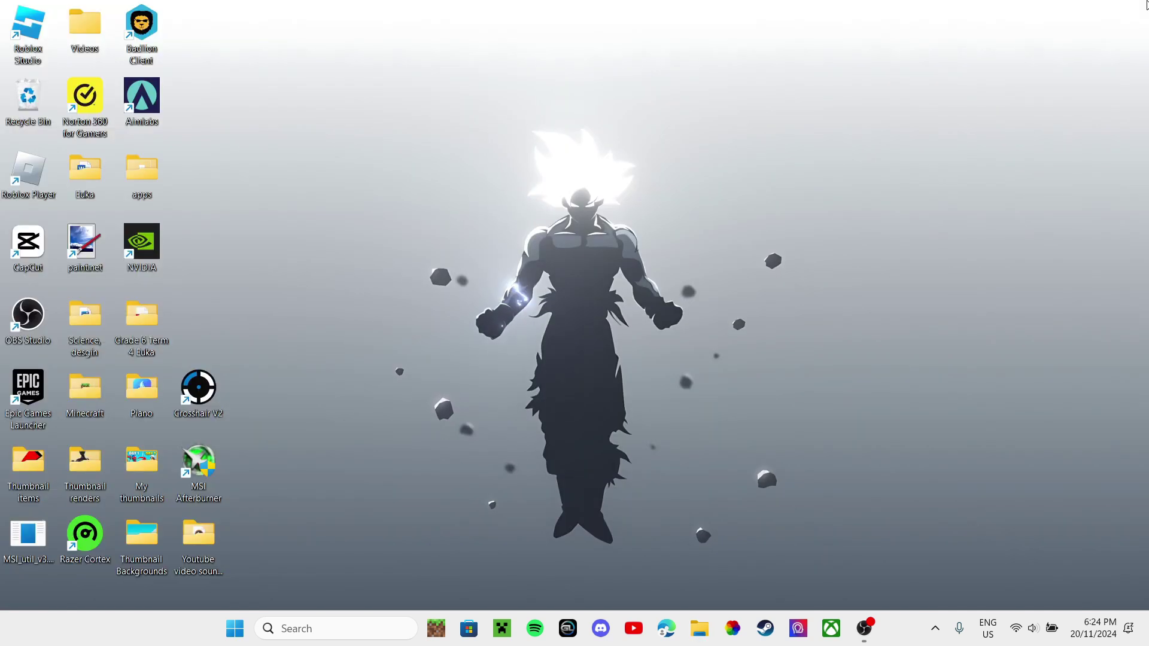
key("super+r")
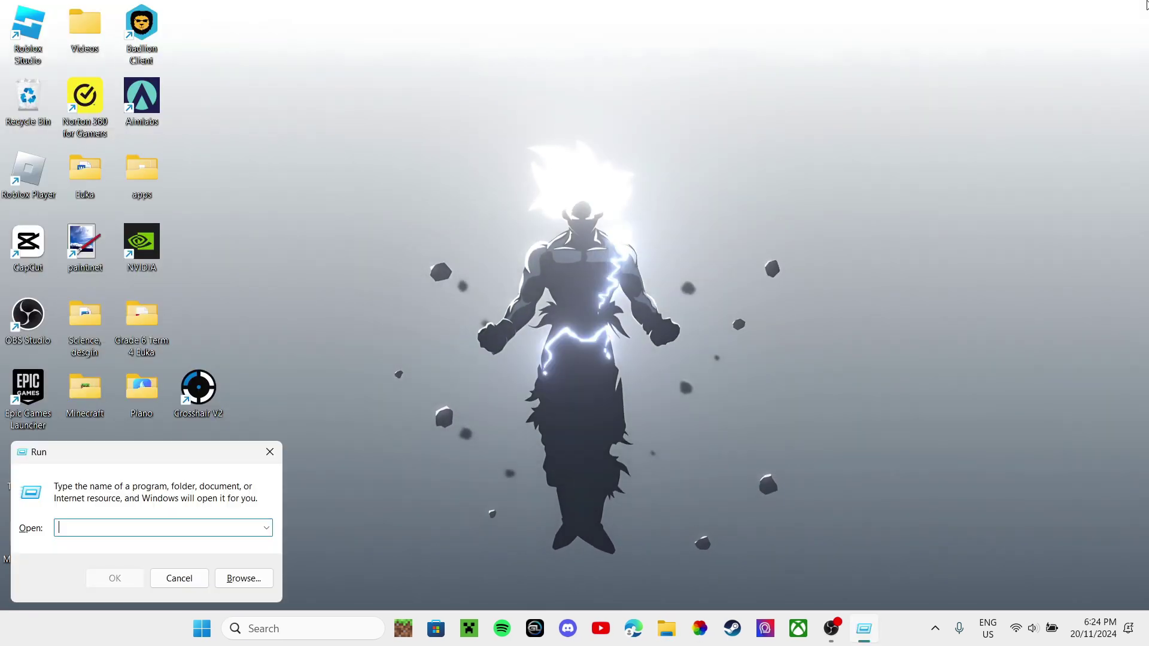
type("pre")
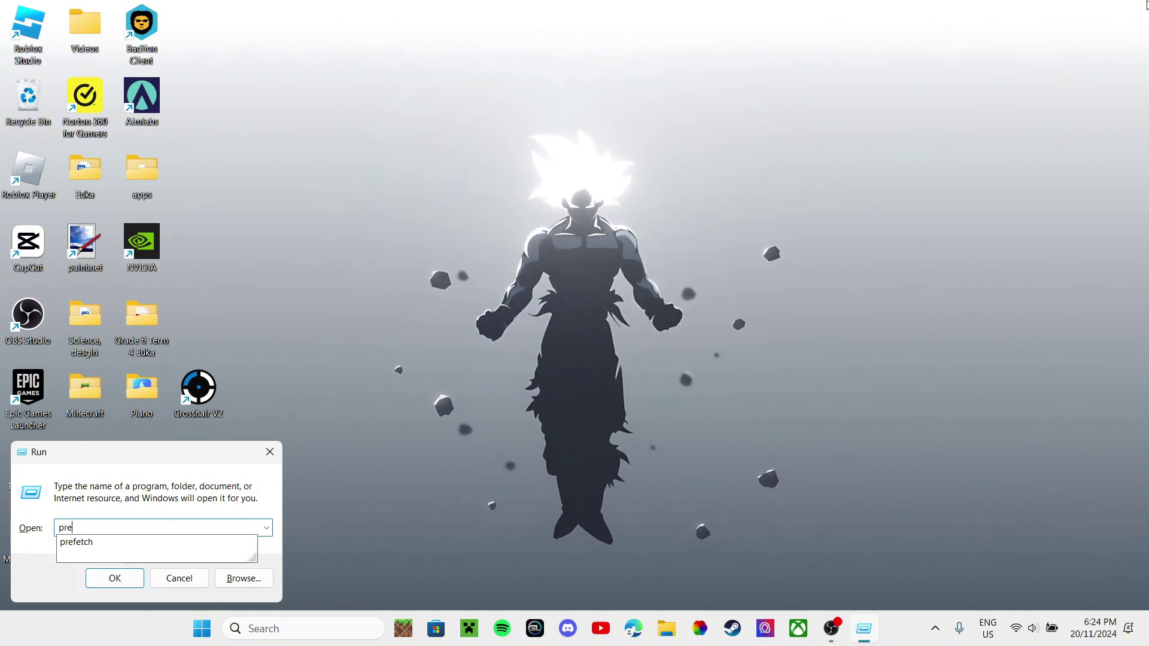
type("fetch")
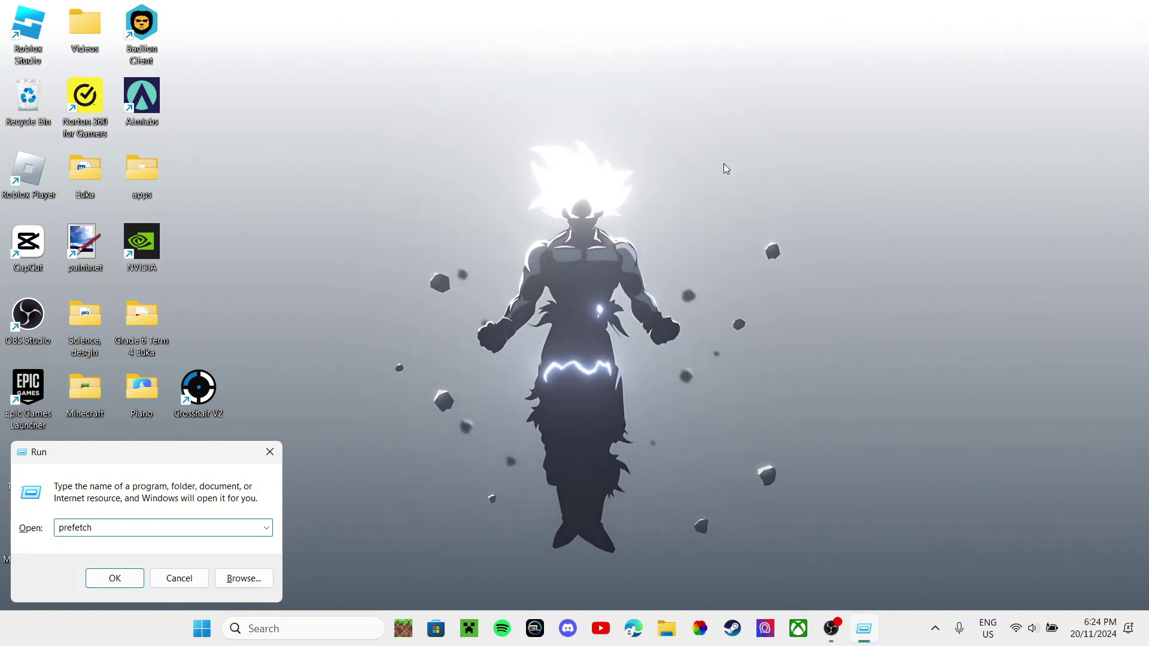
key("Return")
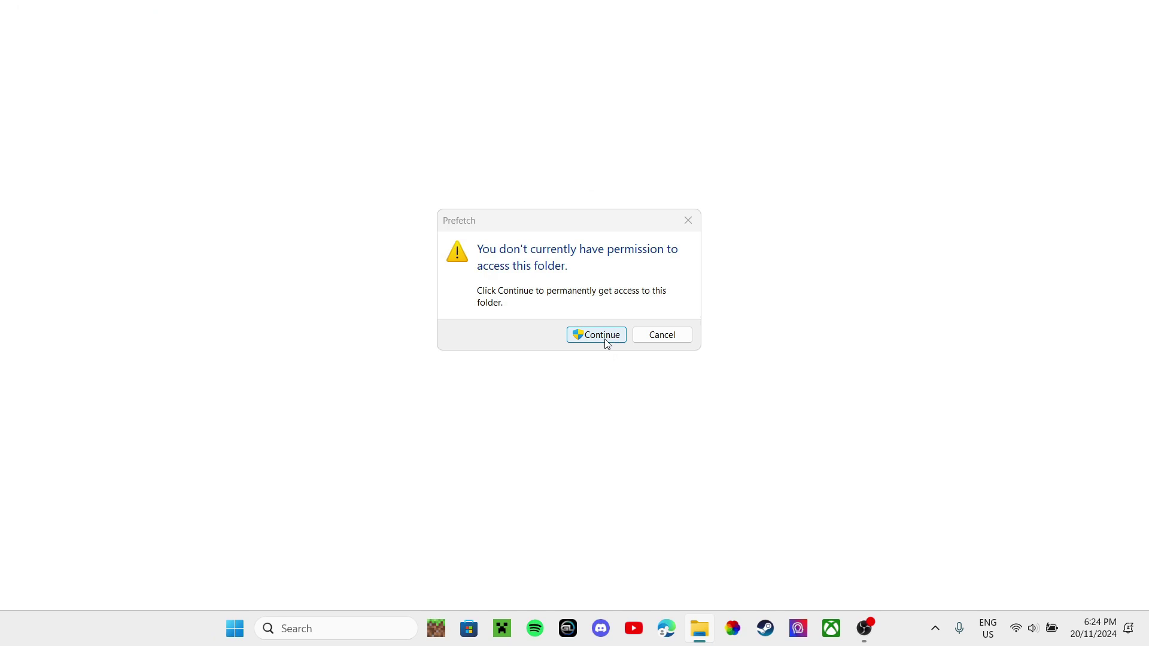
left_click(606, 343)
key("ctrl+a")
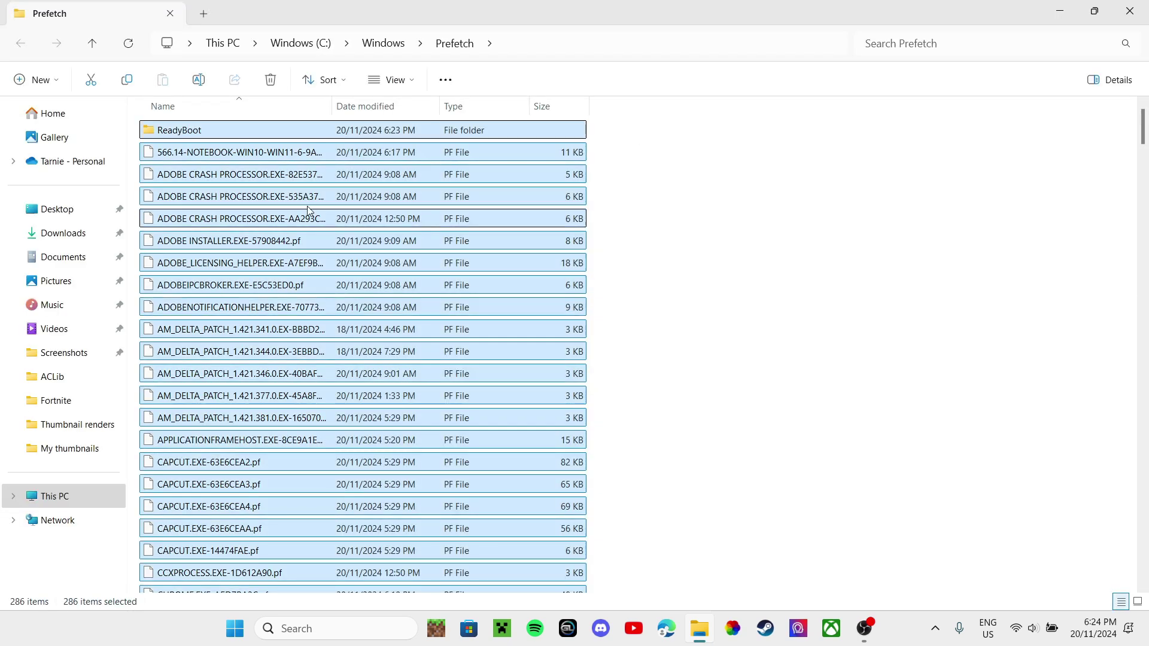
right_click(187, 124)
left_click(297, 140)
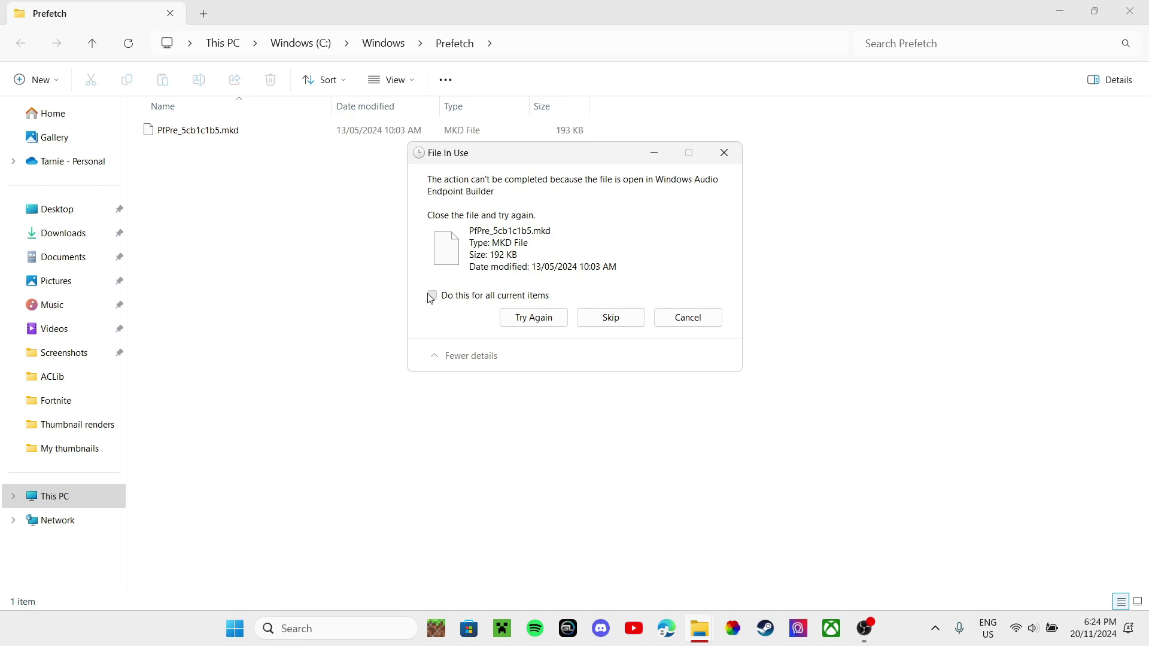
left_click(611, 322)
- Permanently delete all 322 items in the Recycle Bin from the desktop
left_click(1130, 11)
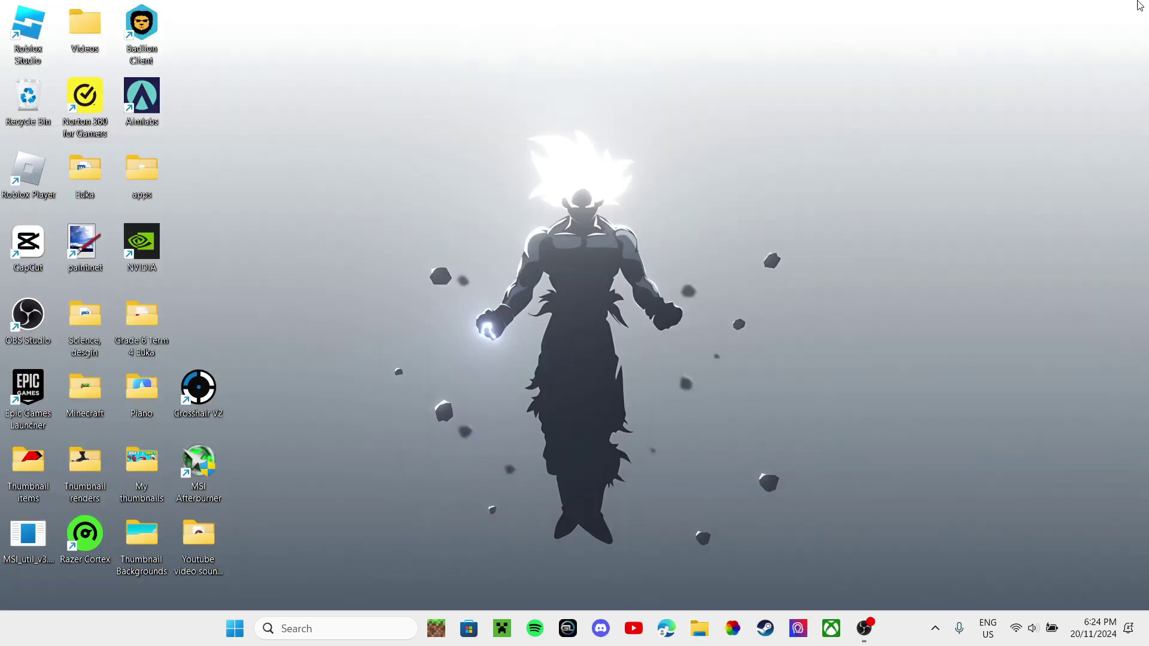
double_click(30, 99)
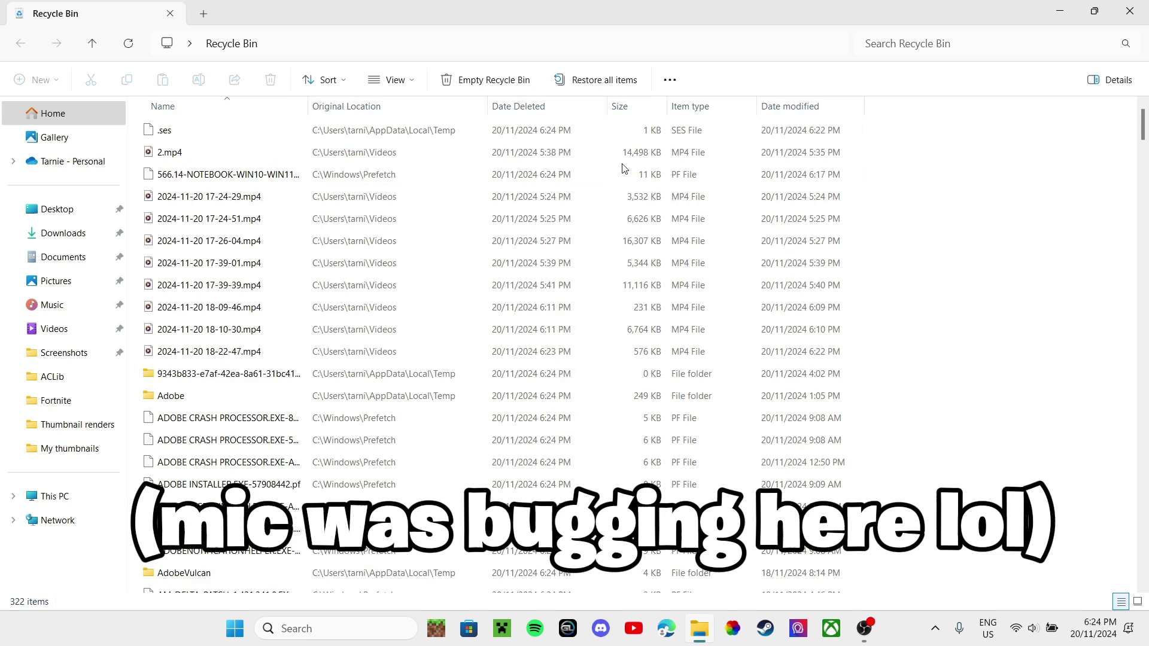
left_click(484, 84)
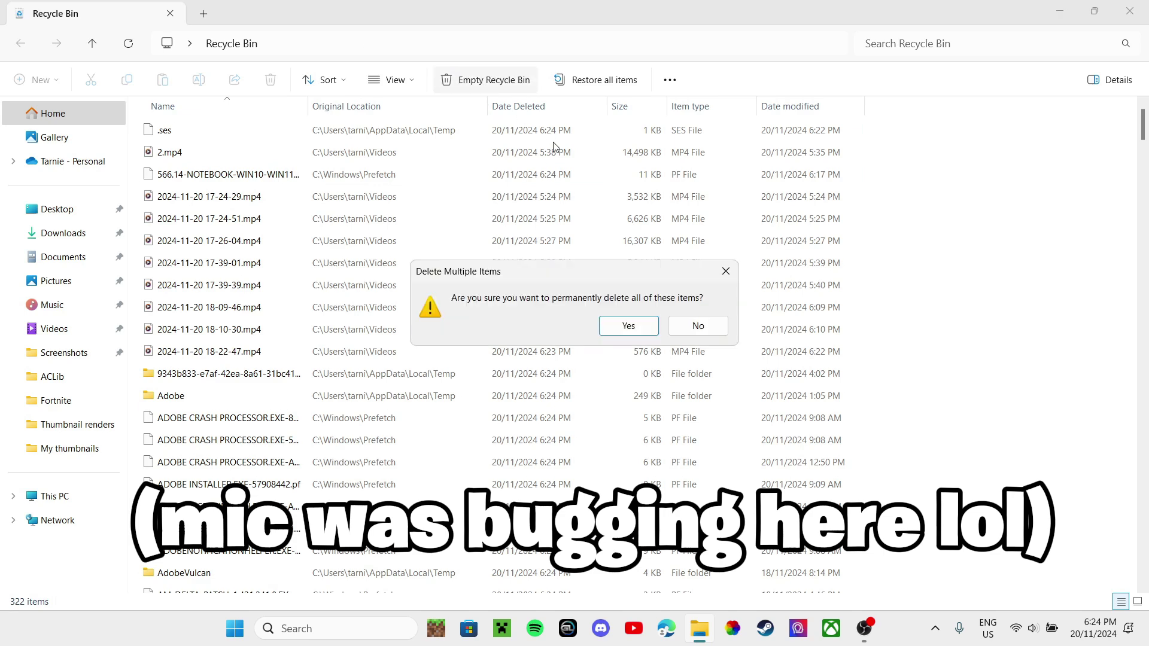
left_click(626, 331)
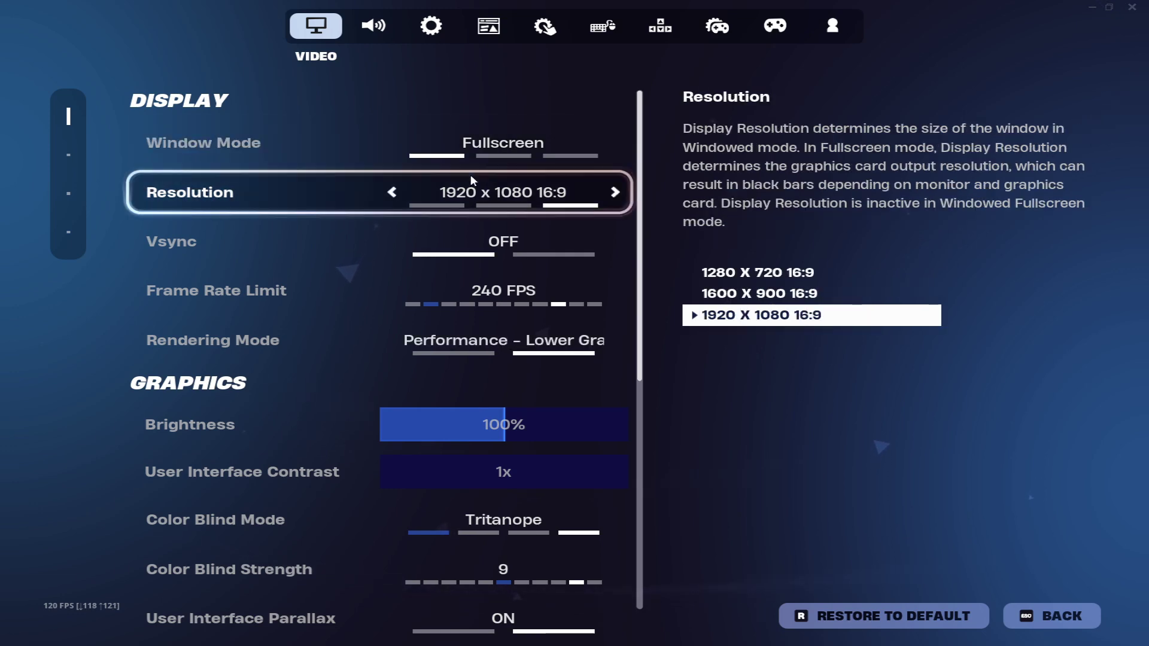
- Reopen Fortnite's Video settings and review Performance mode, Low textures/meshes and Show FPS on
left_click(1053, 615)
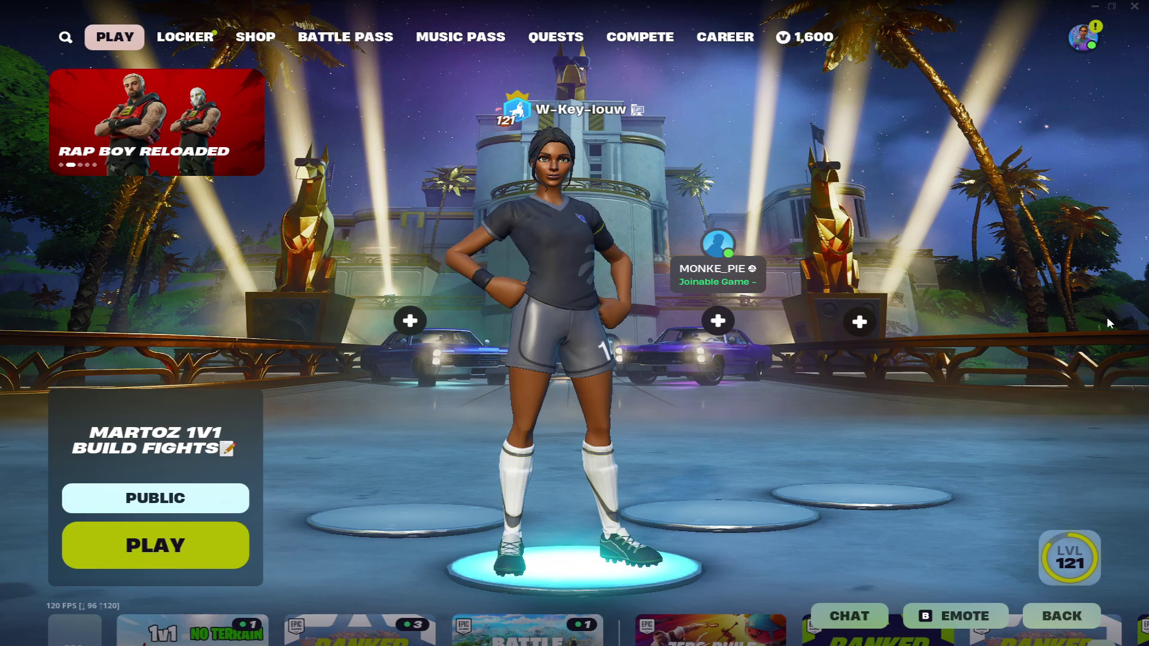
left_click(1049, 45)
left_click(785, 473)
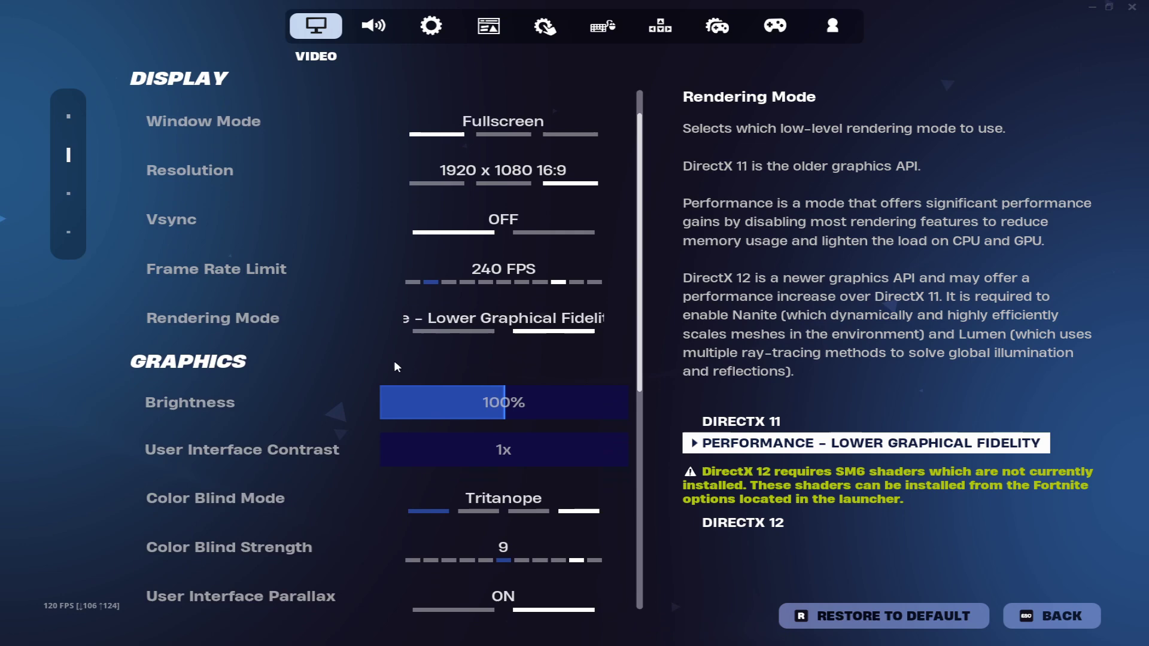
scroll(488, 383, "down", 2)
scroll(486, 374, "down", 2)
scroll(552, 385, "down", 2)
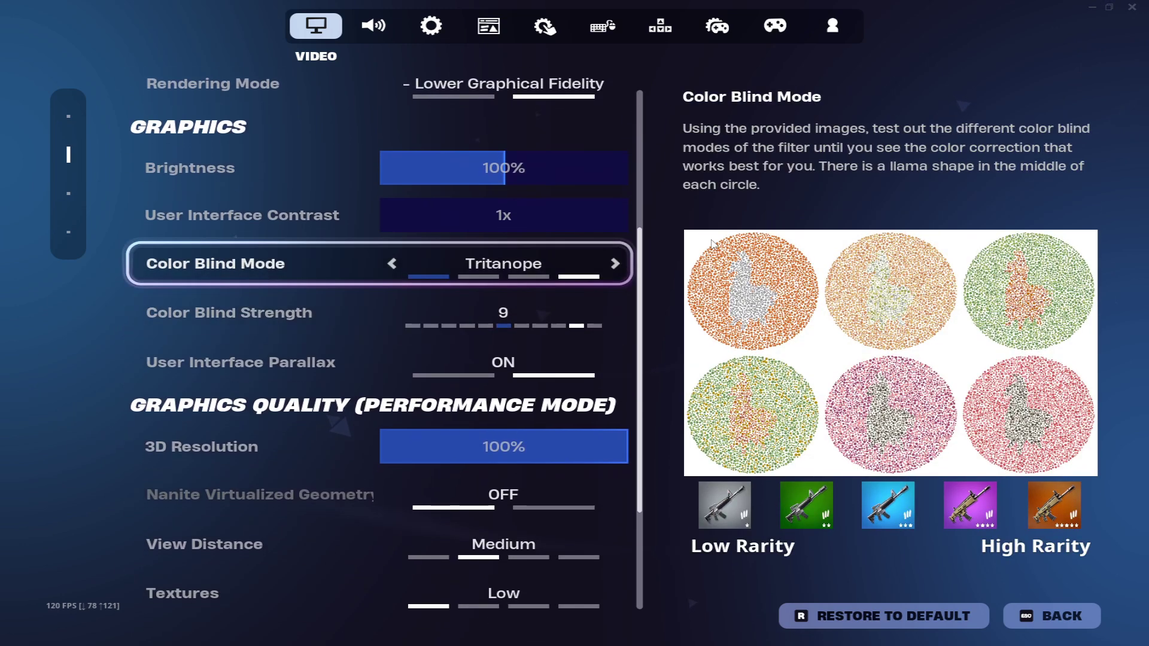
scroll(359, 264, "down", 2)
scroll(240, 359, "down", 1)
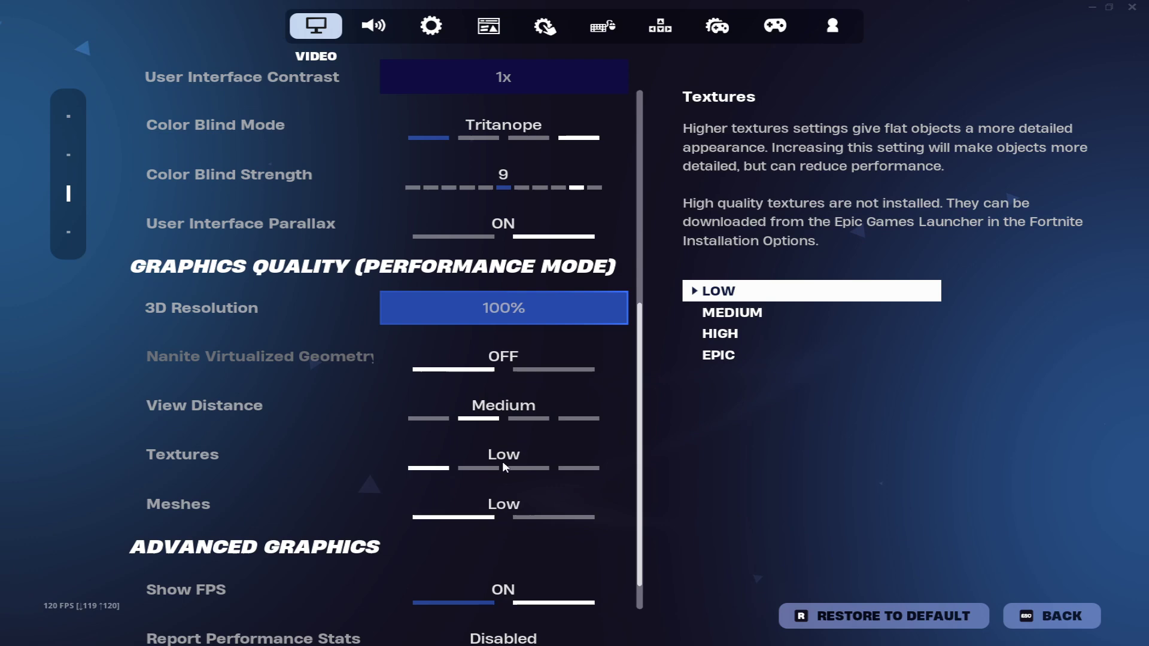
scroll(549, 497, "down", 1)
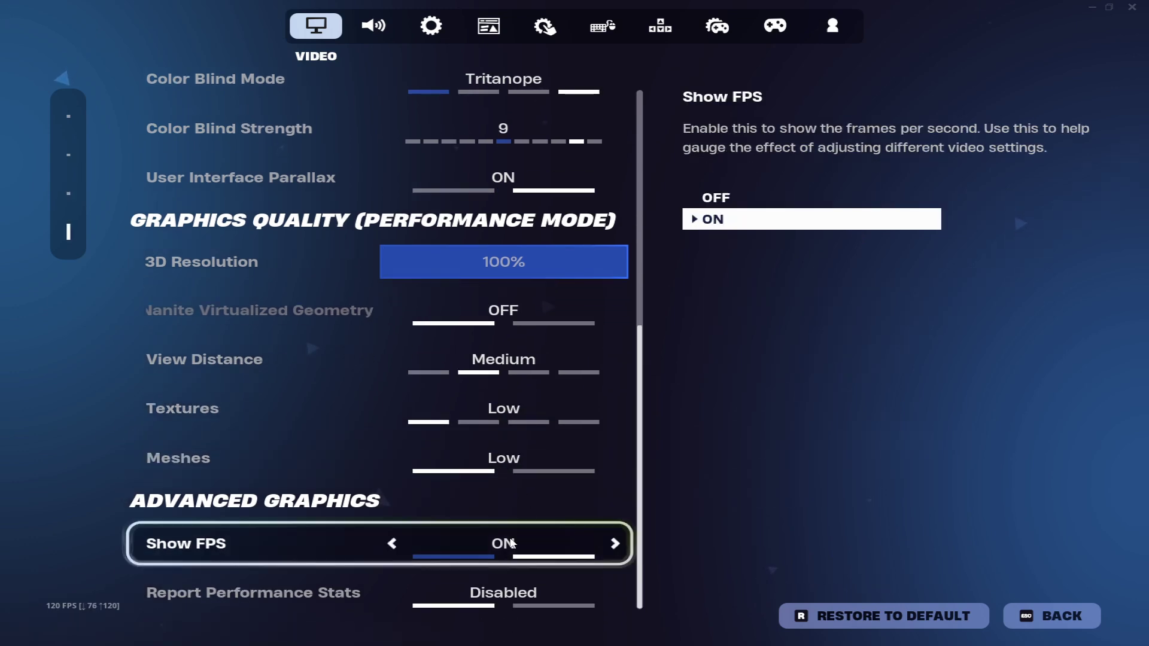
- Review Fortnite's Audio settings and confirm Subtitles are off in Subtitle Options
left_click(367, 29)
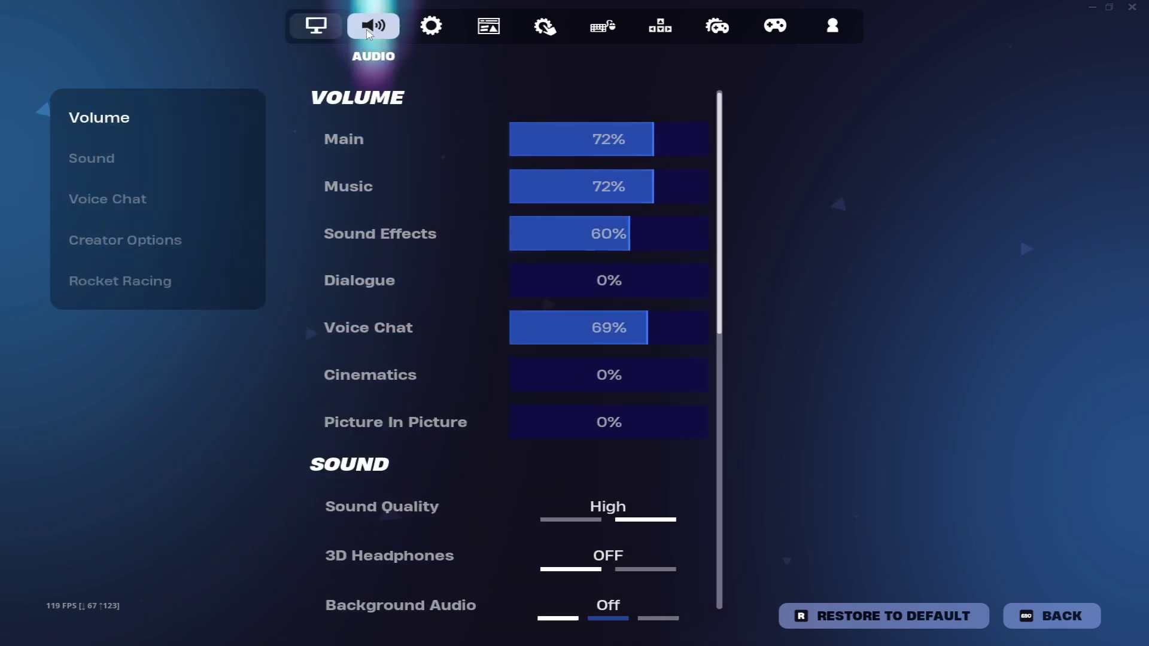
scroll(444, 187, "down", 1)
scroll(461, 287, "down", 3)
scroll(490, 402, "down", 1)
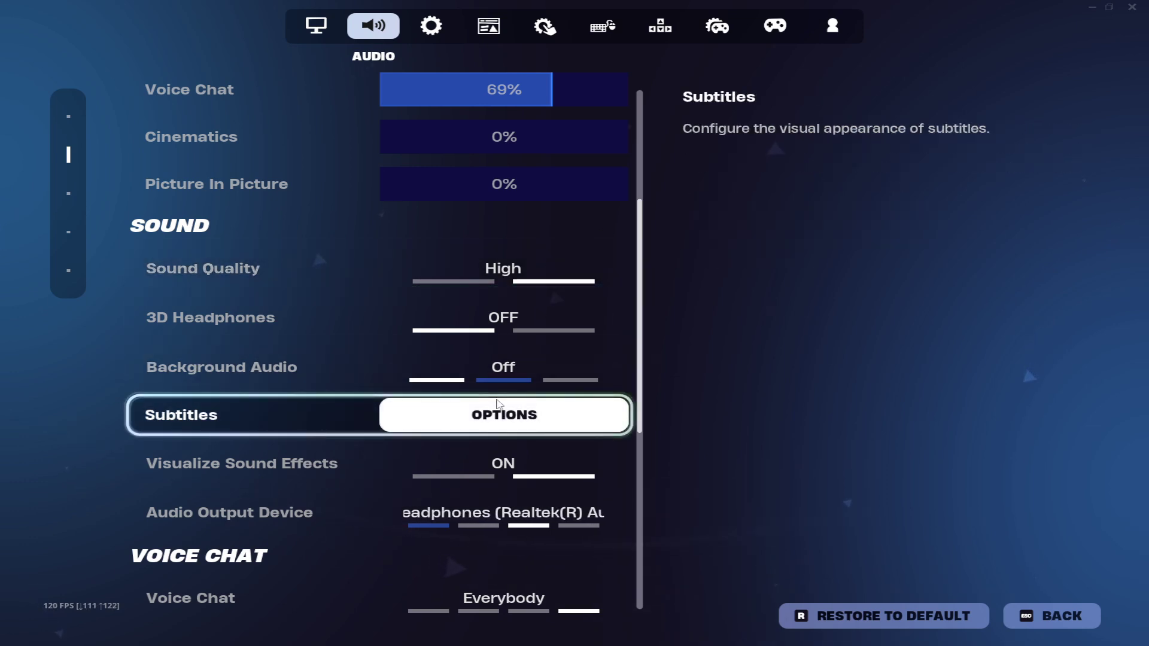
left_click(468, 413)
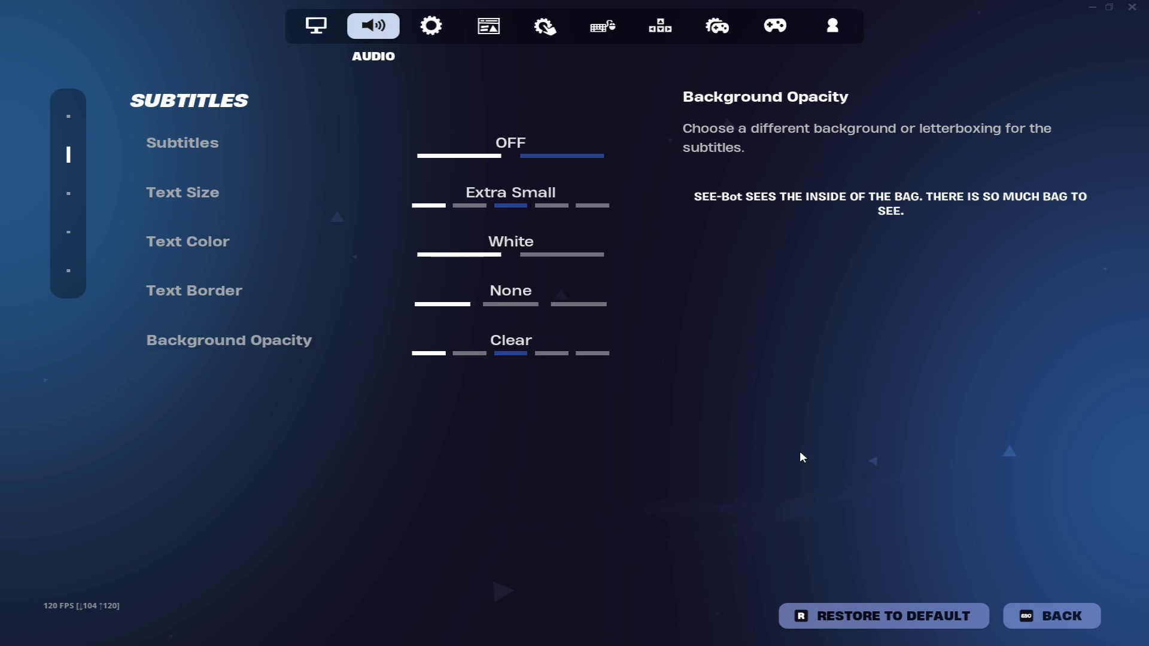
left_click(1052, 617)
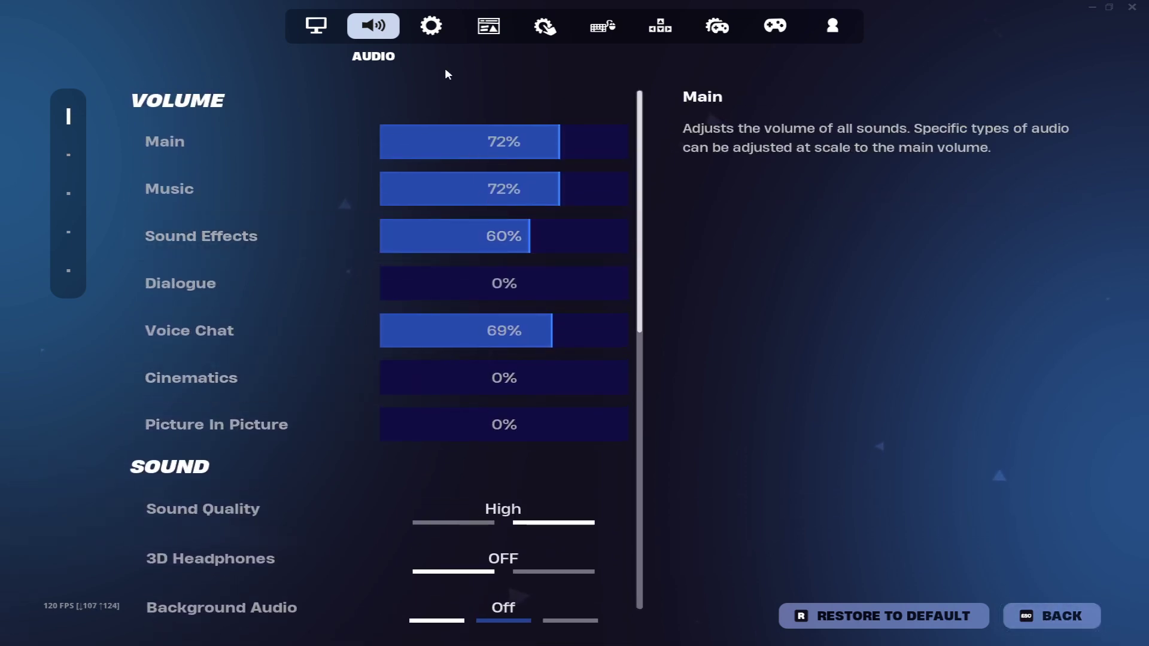
left_click(426, 31)
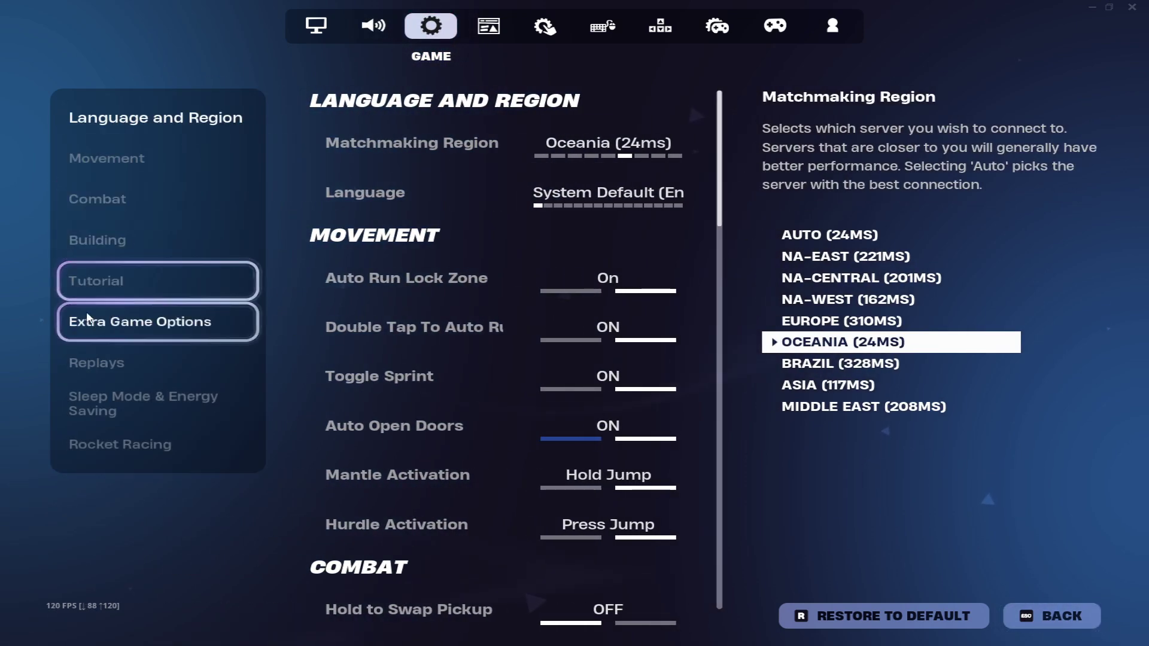
- Review the Game tab's Building, Replays and Sleep Mode sections, with replay recording off
left_click(99, 242)
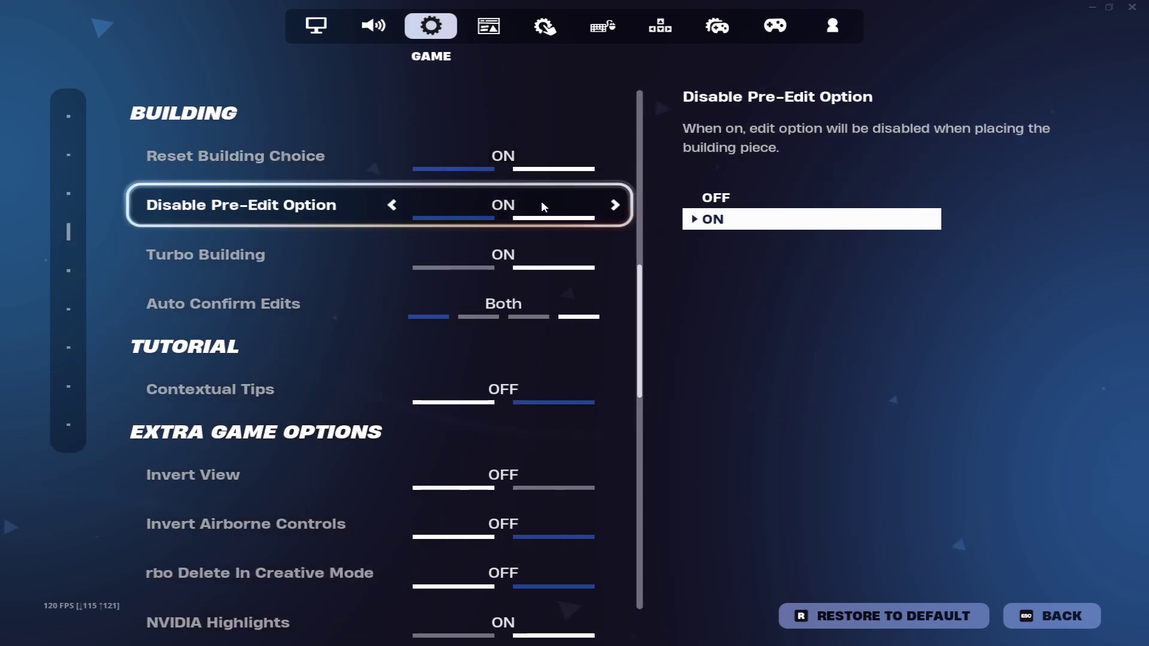
scroll(443, 213, "down", 3)
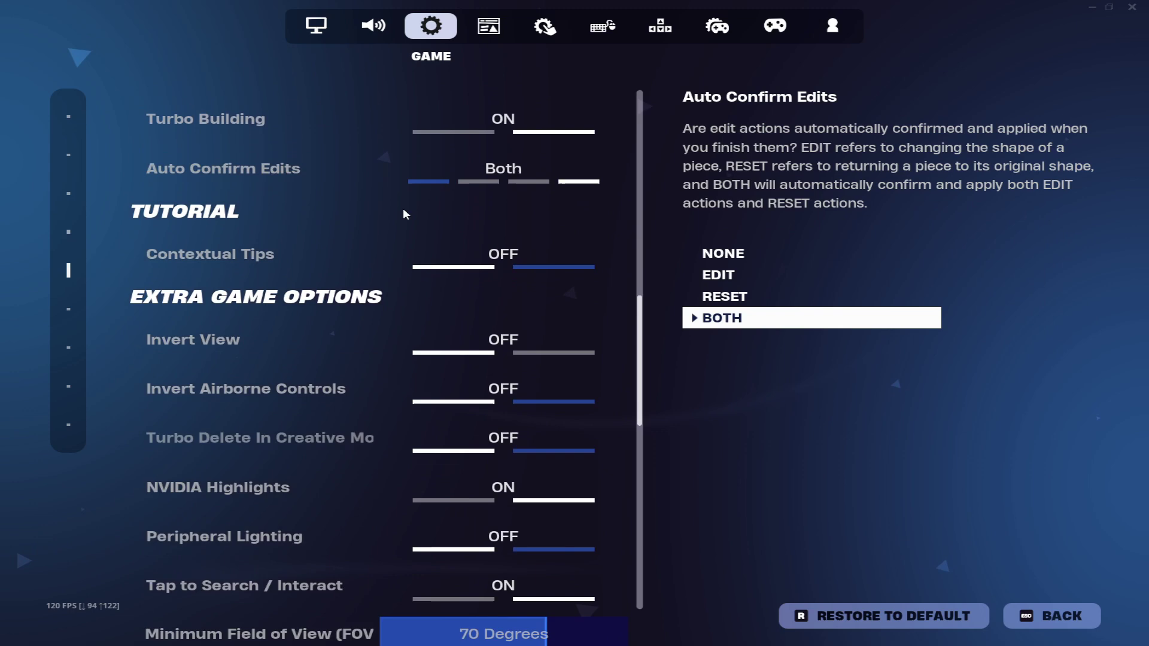
left_click(114, 363)
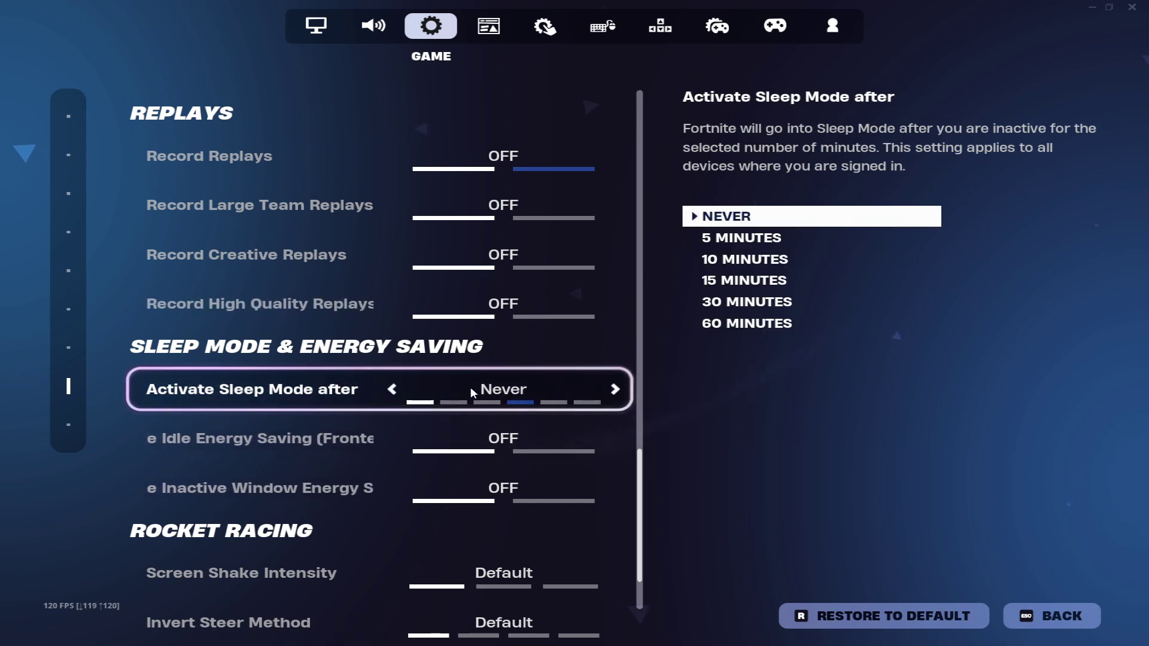
scroll(518, 397, "down", 3)
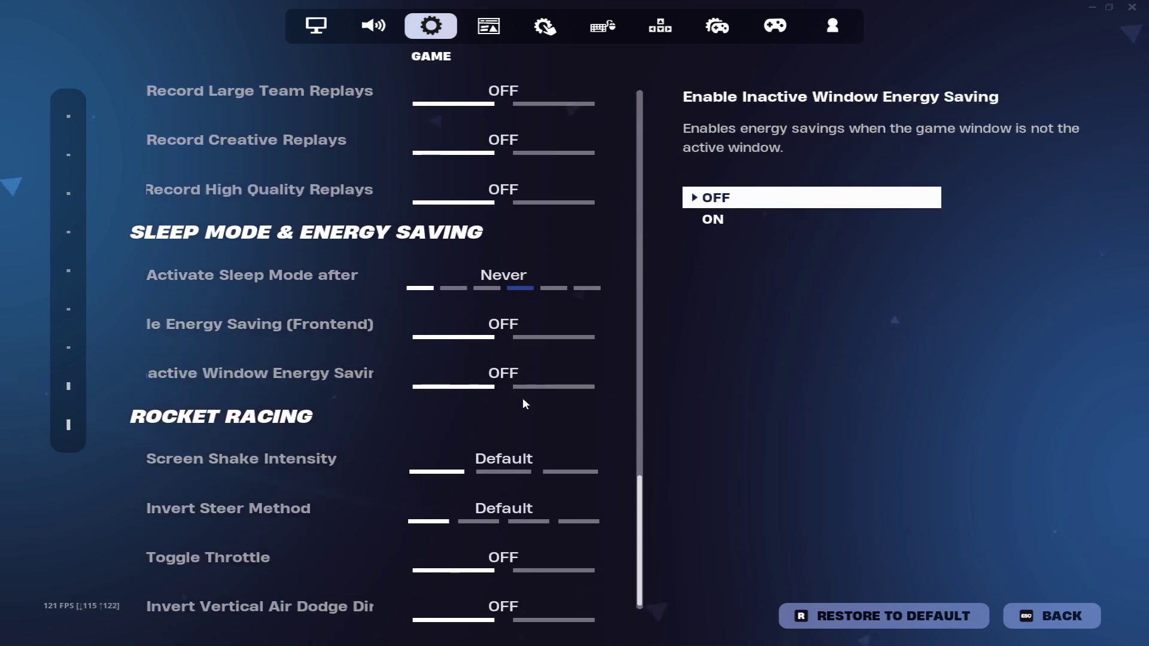
- Close Fortnite settings and return to the lobby with Martoz 1v1 Build Fights selected
left_click(1046, 611)
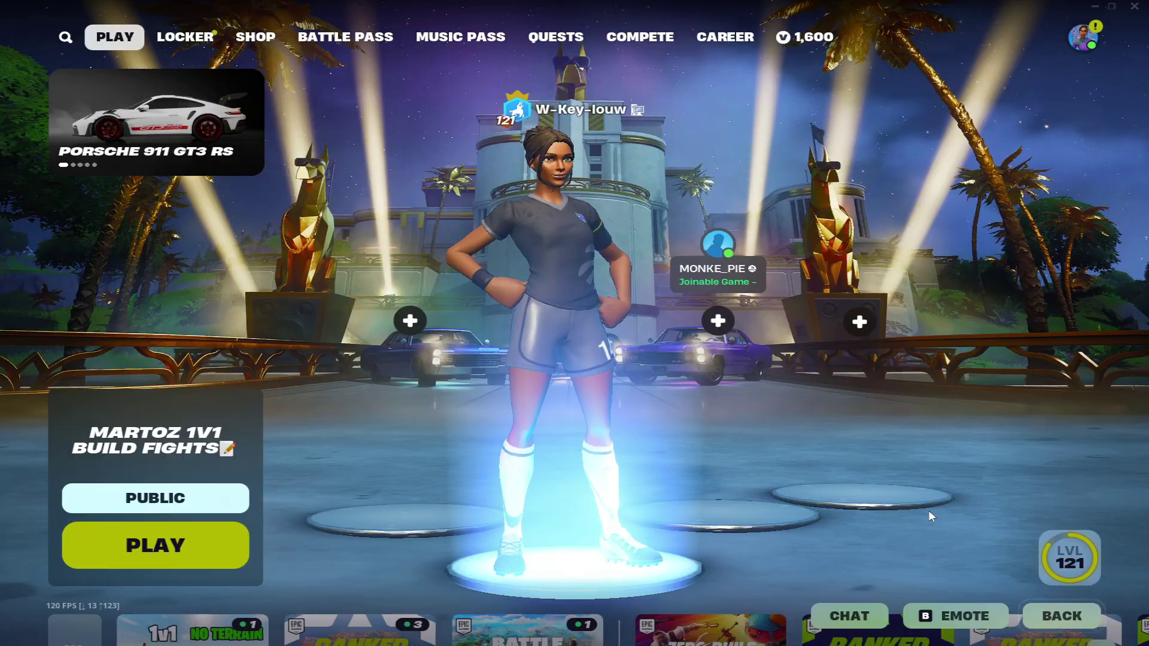